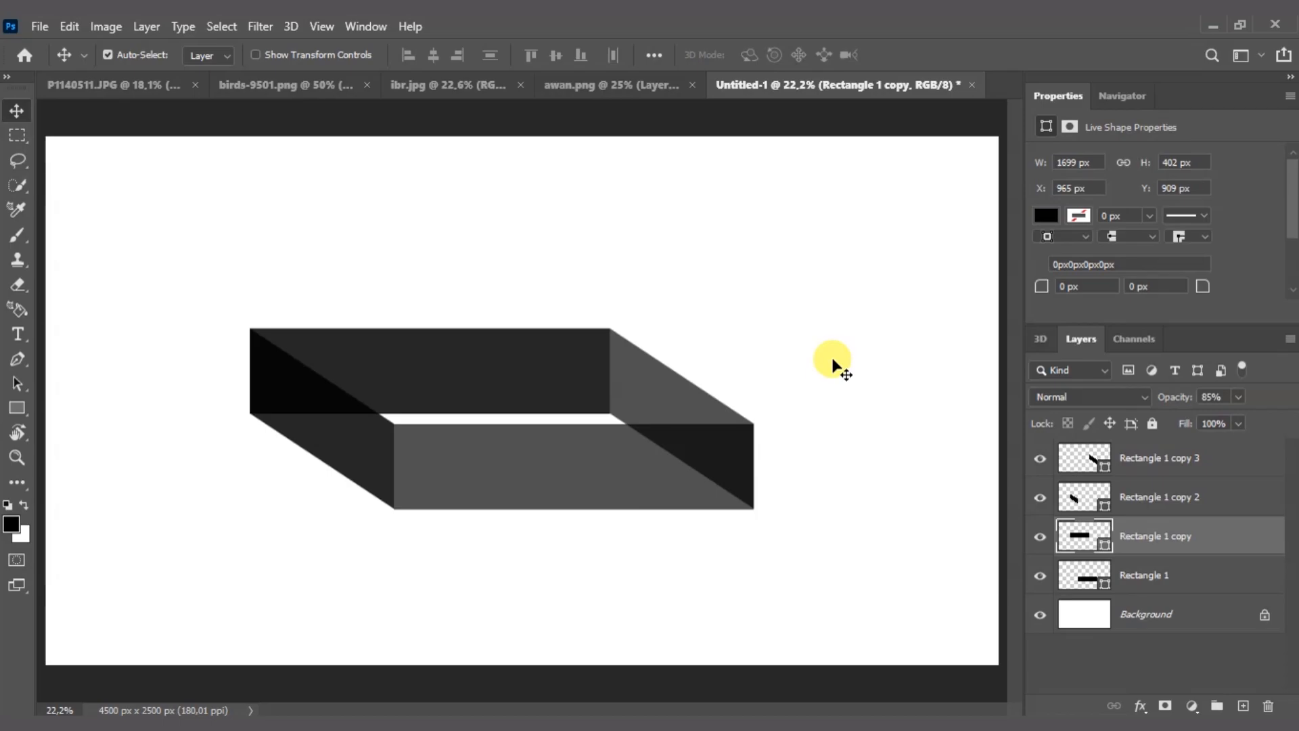
Select all four rectangle layers and convert them to a single smart object
left_click(1233, 573, "shift")
right_click(1228, 536)
right_click(1223, 554)
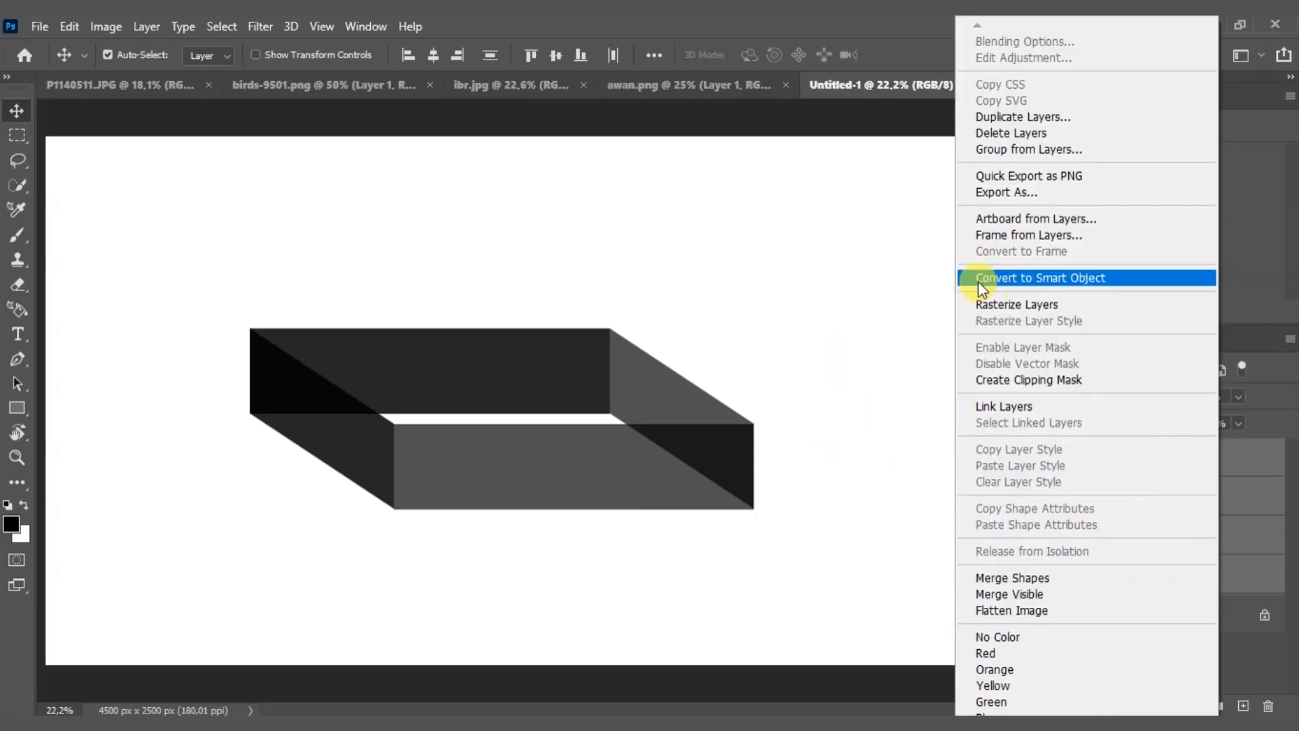
left_click(982, 279)
key("ctrl+t")
mouse_move(503, 328)
left_mouse_down()
mouse_move(508, 284)
mouse_move(502, 312)
left_mouse_up()
right_click(644, 124)
left_click(667, 209)
right_click(578, 440)
left_click(617, 233)
left_click_drag(776, 508, 723, 455)
key("ctrl+z")
left_click(881, 54)
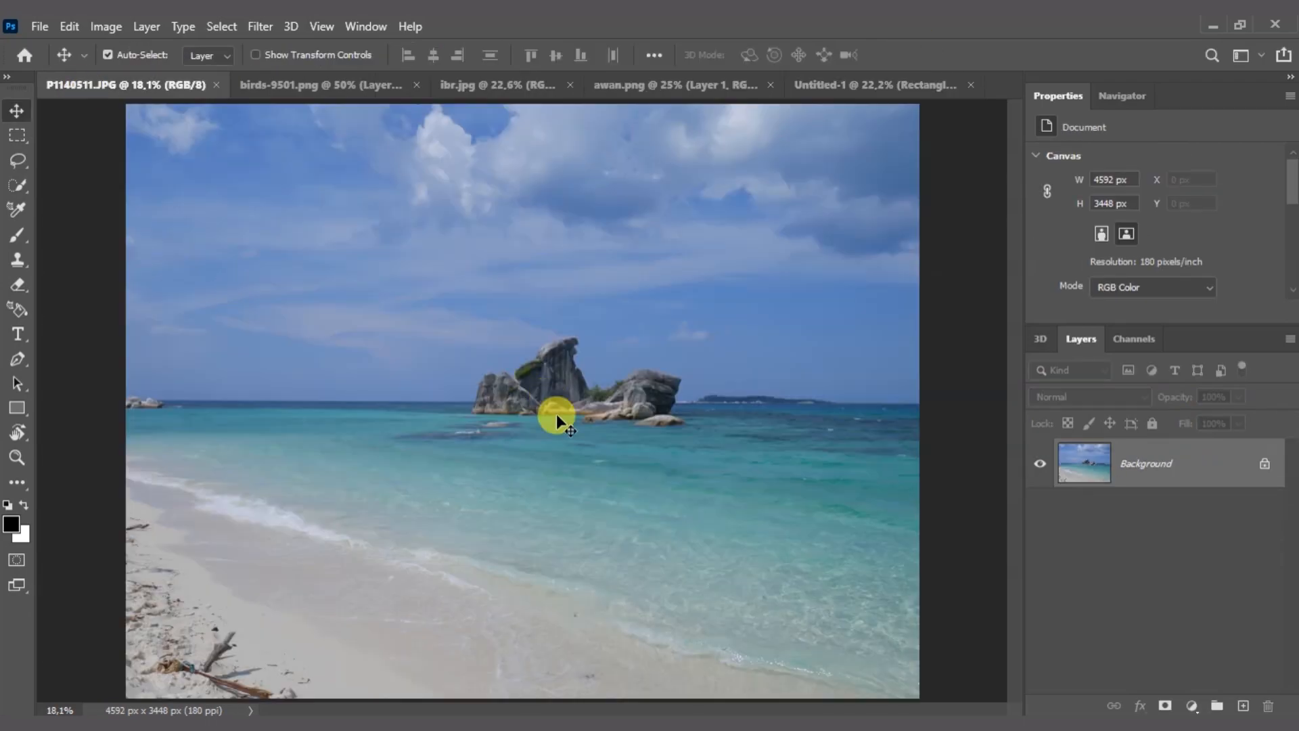
In P1140511.JPG, trace a Polygonal Lasso outline along the sea horizon and over the rocks up to the tall peak
key("ctrl+Tab")
key("z")
left_click_drag(572, 446, 622, 449)
left_click_drag(445, 353, 507, 359)
left_click(17, 160)
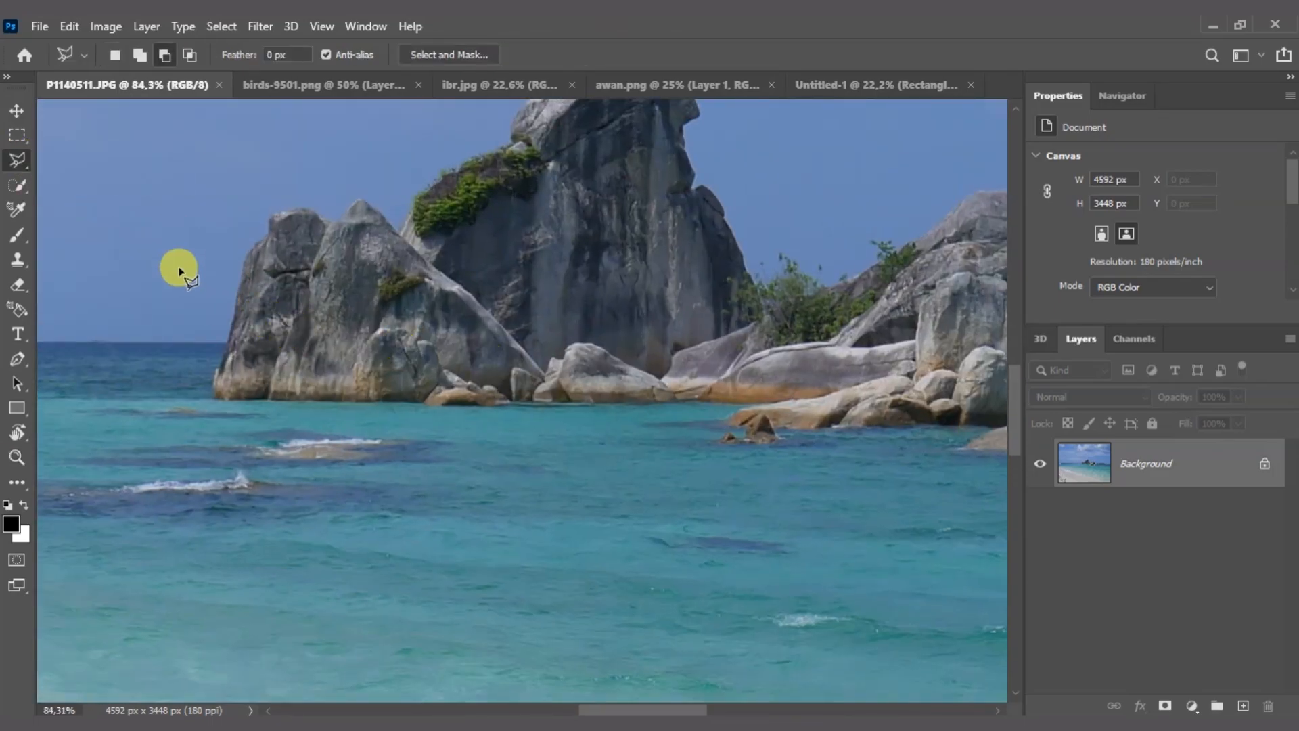
left_click_drag(180, 253, 847, 240)
left_click_drag(903, 299, 389, 466)
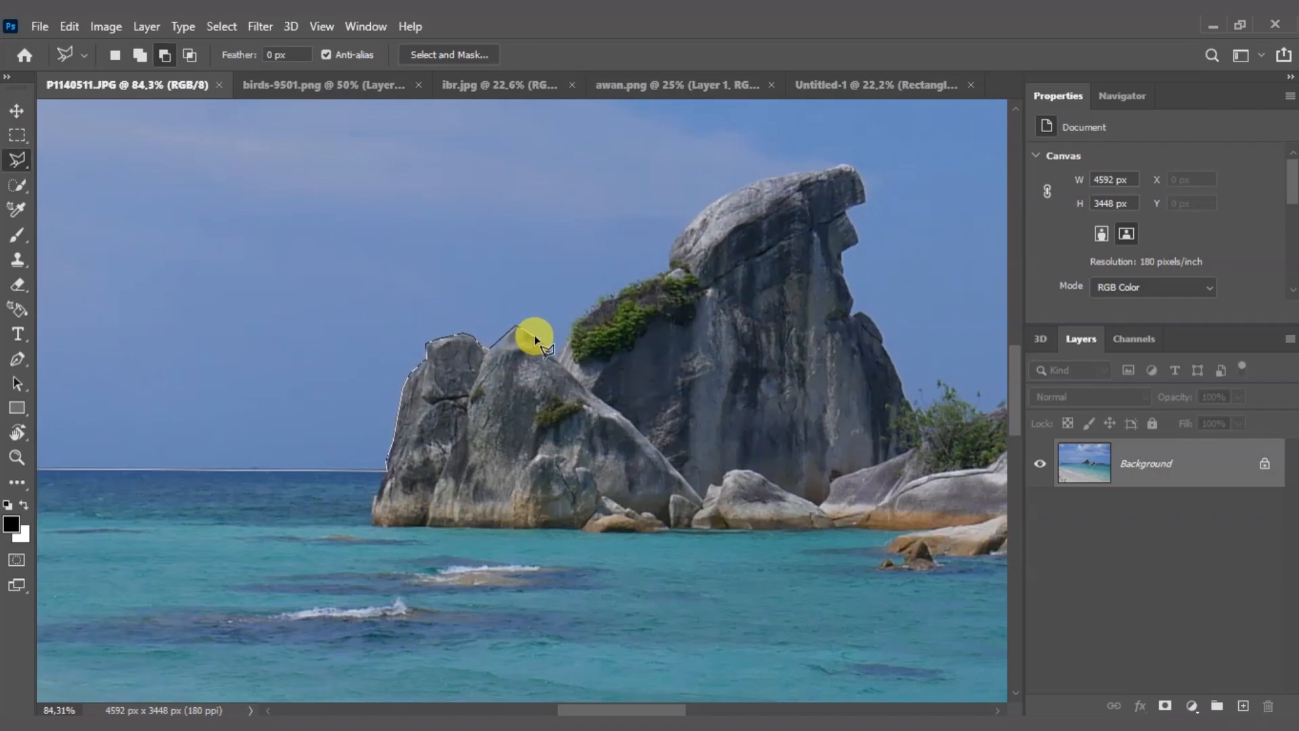
left_click_drag(679, 245, 397, 298)
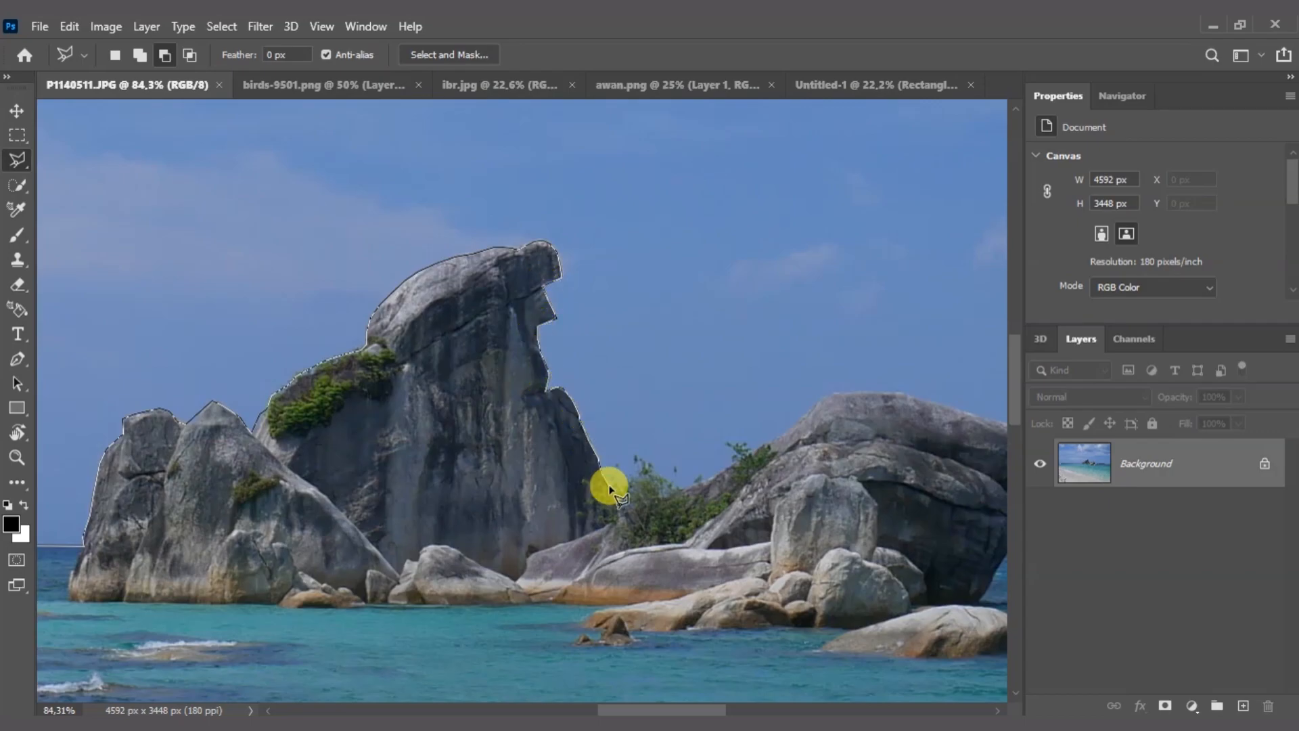
Continue the lasso outline down the tall rock, over the eastern rock and along the horizon to the photo's edge
left_click_drag(667, 505, 456, 445)
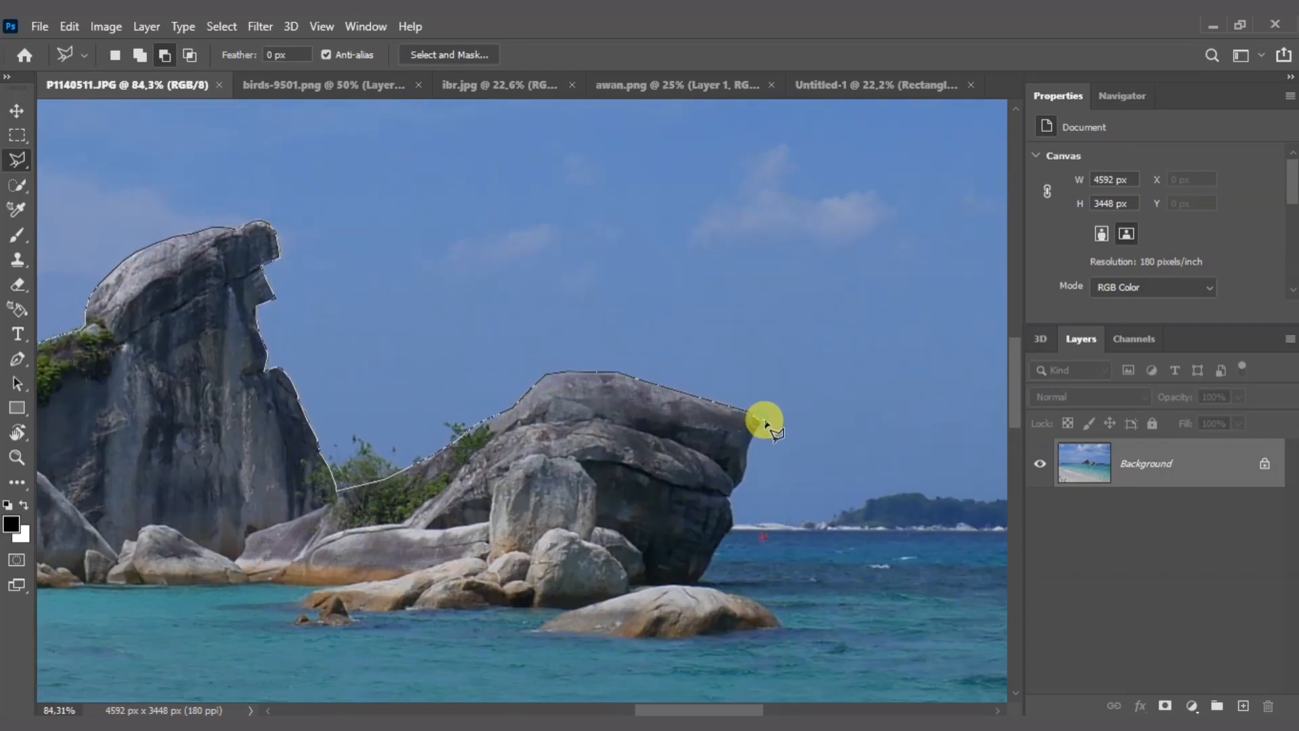
left_click(732, 528)
left_click_drag(947, 528, 466, 480)
left_click_drag(947, 470, 614, 331)
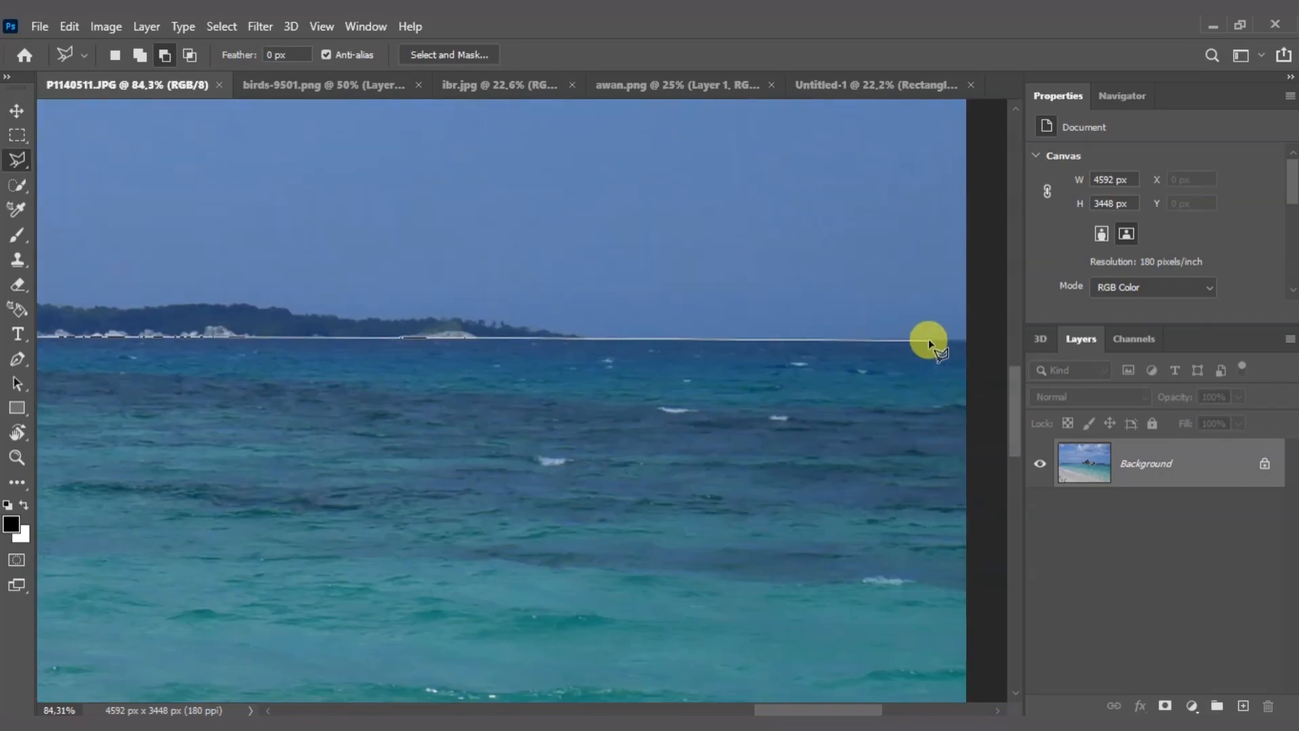
left_click(984, 344)
Extend the lasso outline around the water and beach and close it into a selection of the sea with rocks
left_click_drag(978, 609, 862, 203)
left_click_drag(866, 650, 890, 203)
left_click(905, 636)
left_click_drag(122, 626, 846, 501)
mouse_move(135, 504)
left_mouse_down()
mouse_move(861, 494)
mouse_move(866, 612)
left_mouse_up()
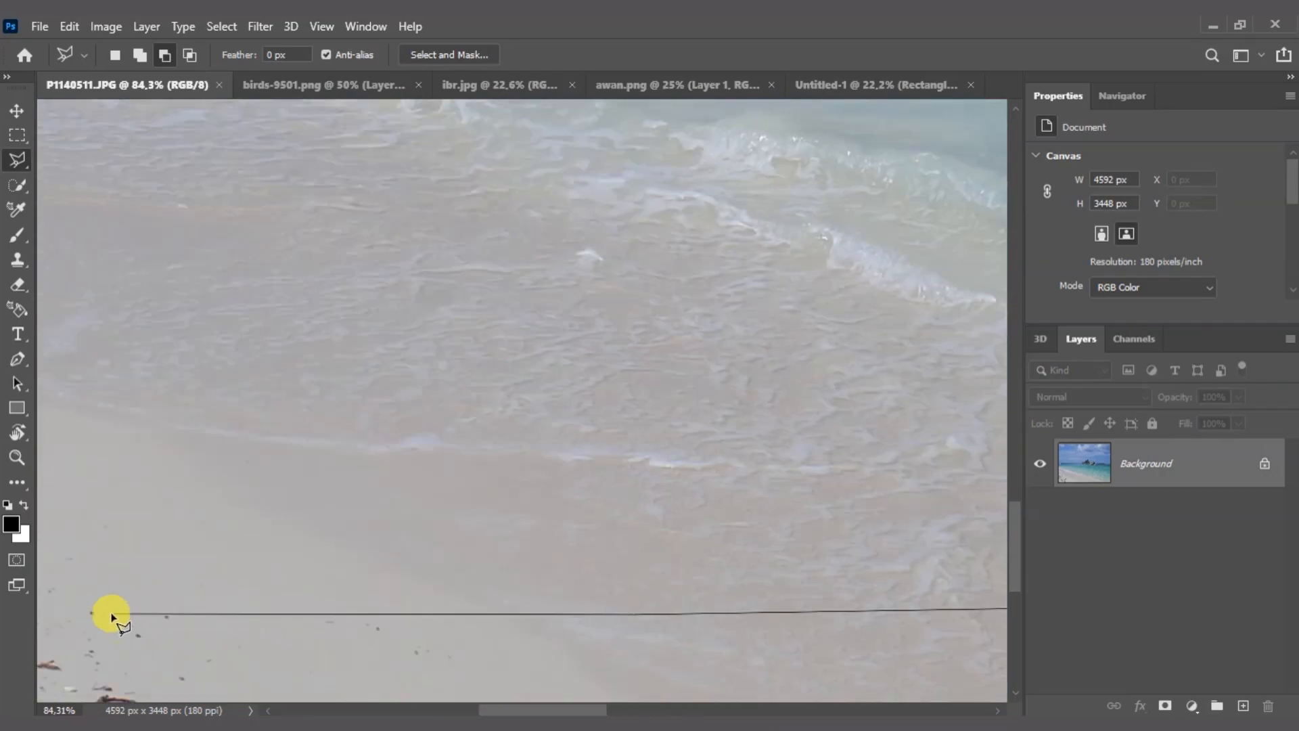
left_click_drag(110, 615, 711, 609)
left_click(513, 609)
left_click_drag(454, 139, 433, 656)
left_click_drag(376, 114, 401, 629)
left_click(406, 470)
key("Return")
key("z")
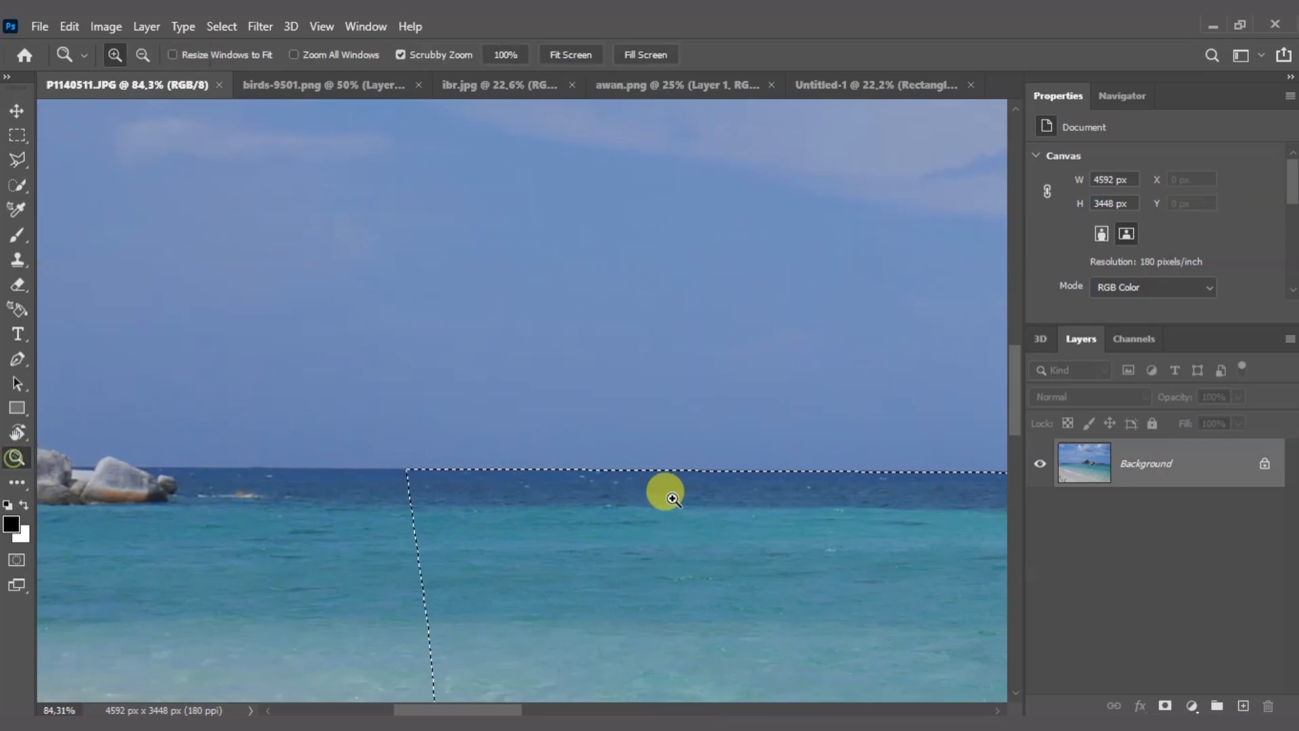
key("ctrl+0")
Move the selected sea and rocks into the Untitled-1 document and set the new layer's opacity to 75%
key("v")
left_click_drag(572, 504, 496, 343)
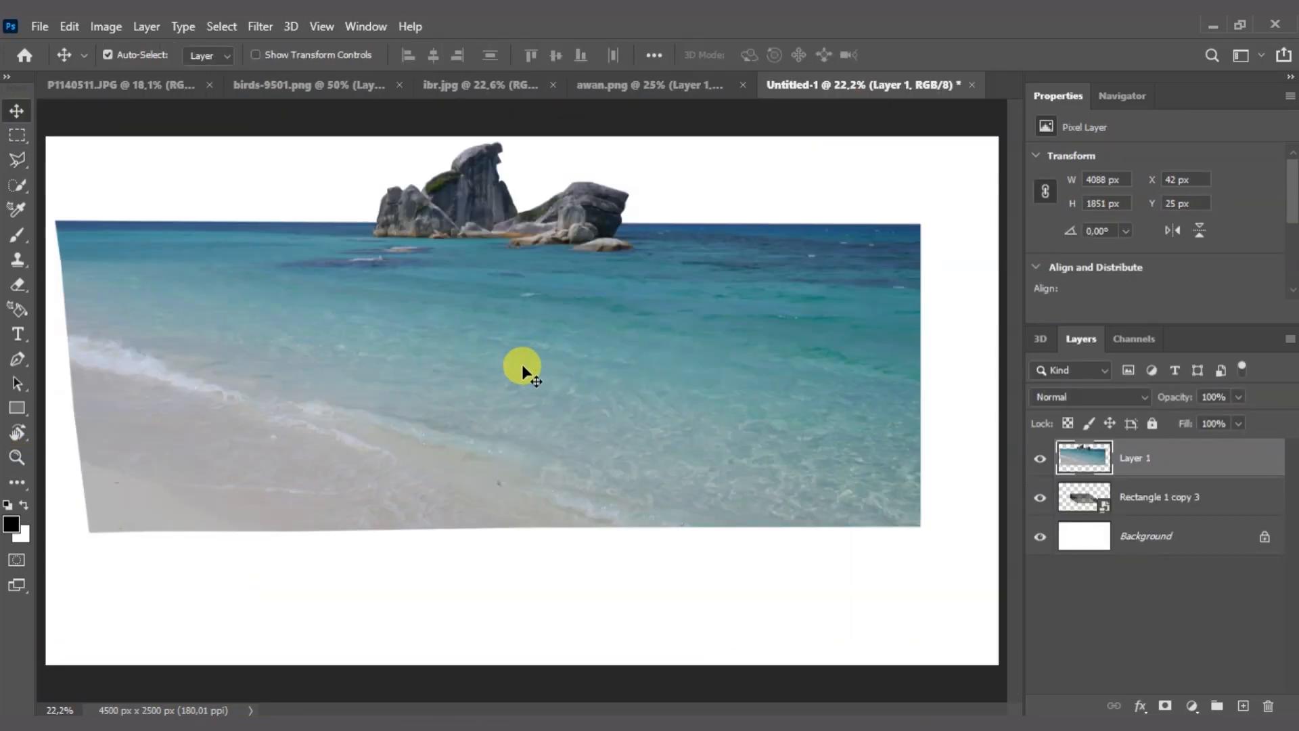
left_click(1240, 398)
left_click_drag(1241, 415, 1217, 415)
Scale the sea layer to about 60.66% and position it over the box so the horizon meets the back edge
left_click_drag(632, 329, 647, 366)
key("ctrl+t")
left_click_drag(70, 376, 410, 376)
left_click_drag(797, 382, 600, 408)
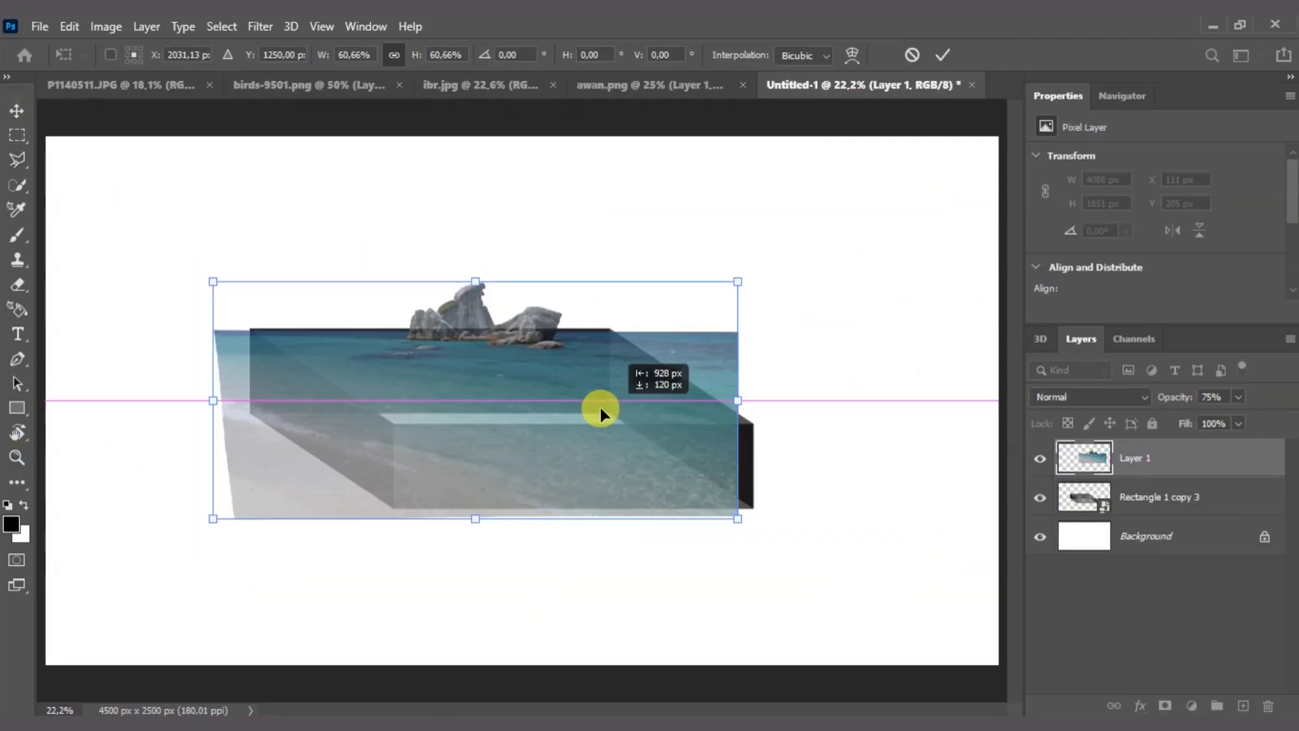
key("Return")
Rotate the sea layer by about -0.1° to level its horizon with the box's back edge
scroll(478, 377, "up", 3)
key("ctrl+t")
left_click_drag(952, 424, 958, 408)
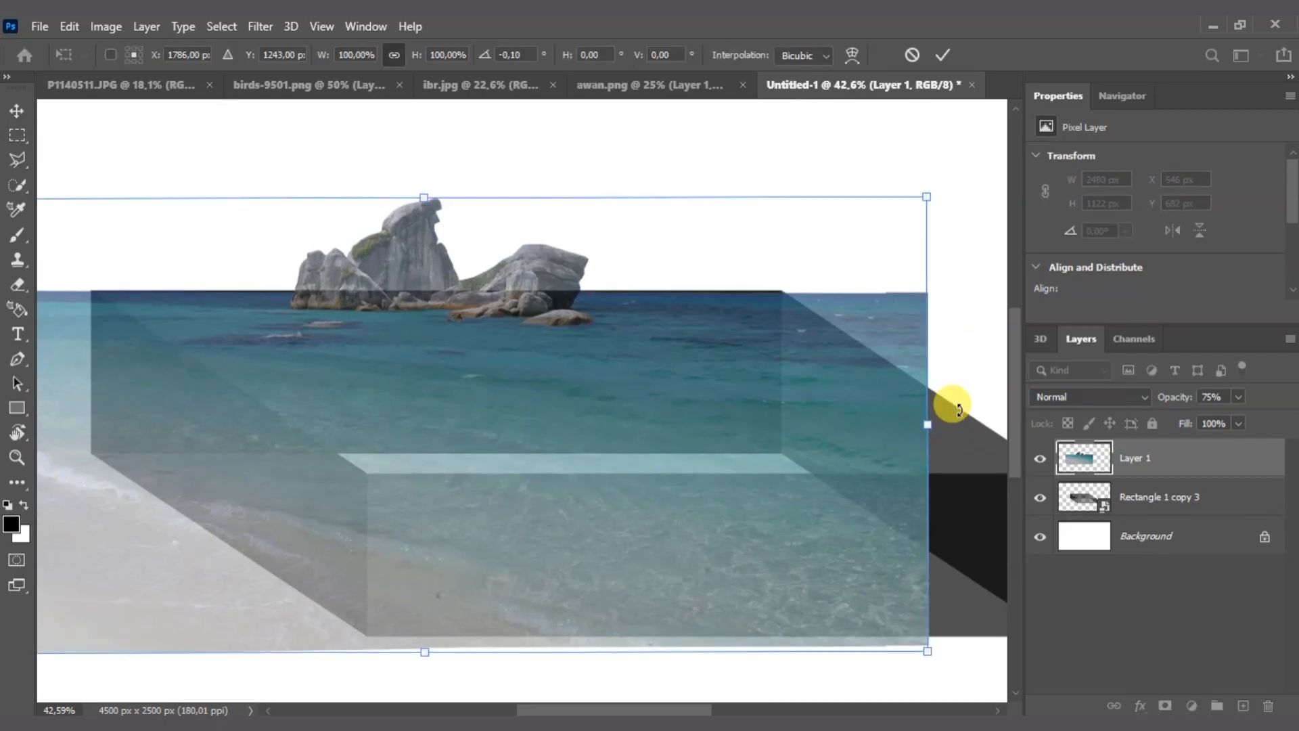
key("Return")
left_click(16, 457)
key("ctrl+0")
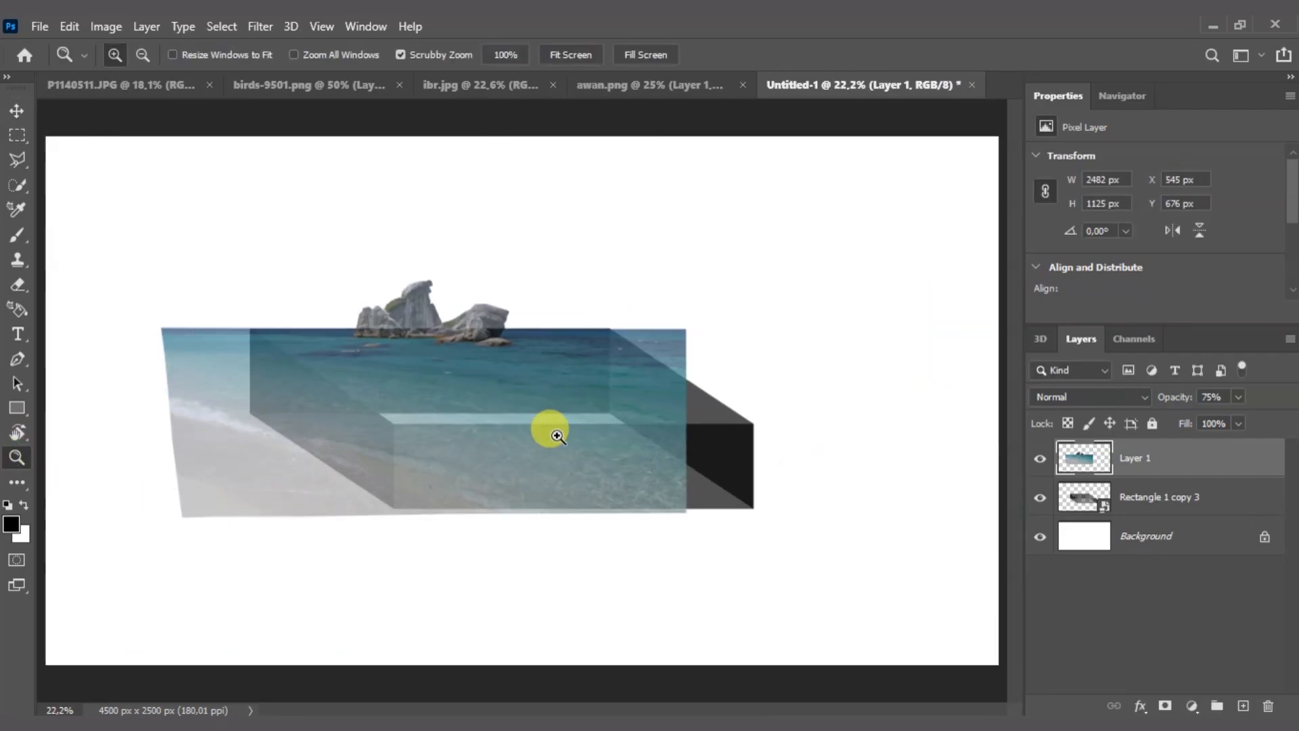
Outline the sea beyond the box top's front and left slanted edges with the Polygonal Lasso, delete it and deselect
right_click(18, 162)
left_click(117, 178)
left_click(16, 457)
left_click_drag(254, 353, 357, 354)
right_click(18, 185)
right_click(19, 160)
left_click_drag(673, 568, 178, 541)
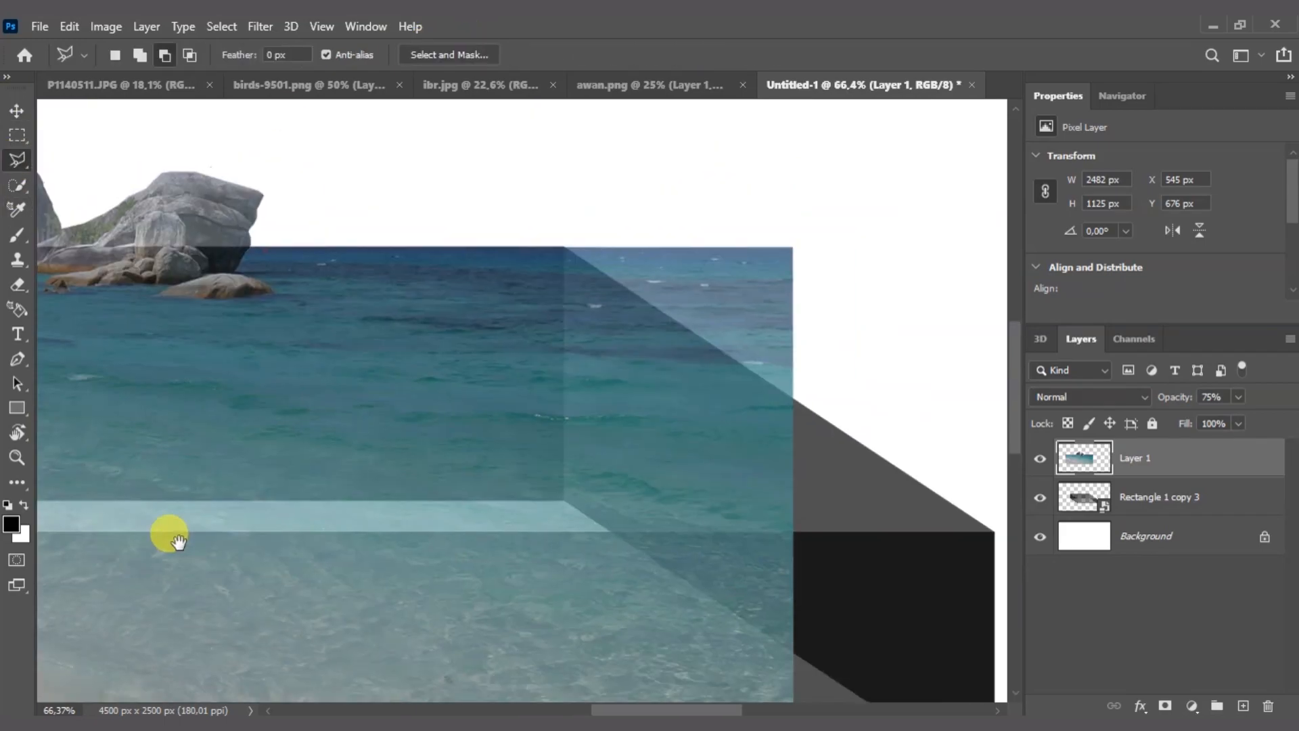
left_click(1000, 533)
left_click_drag(934, 596, 812, 272)
left_click(880, 531)
left_click_drag(237, 528, 850, 528)
left_click_drag(203, 574, 845, 574)
left_click(346, 599)
left_click_drag(301, 176, 304, 684)
left_click(308, 394)
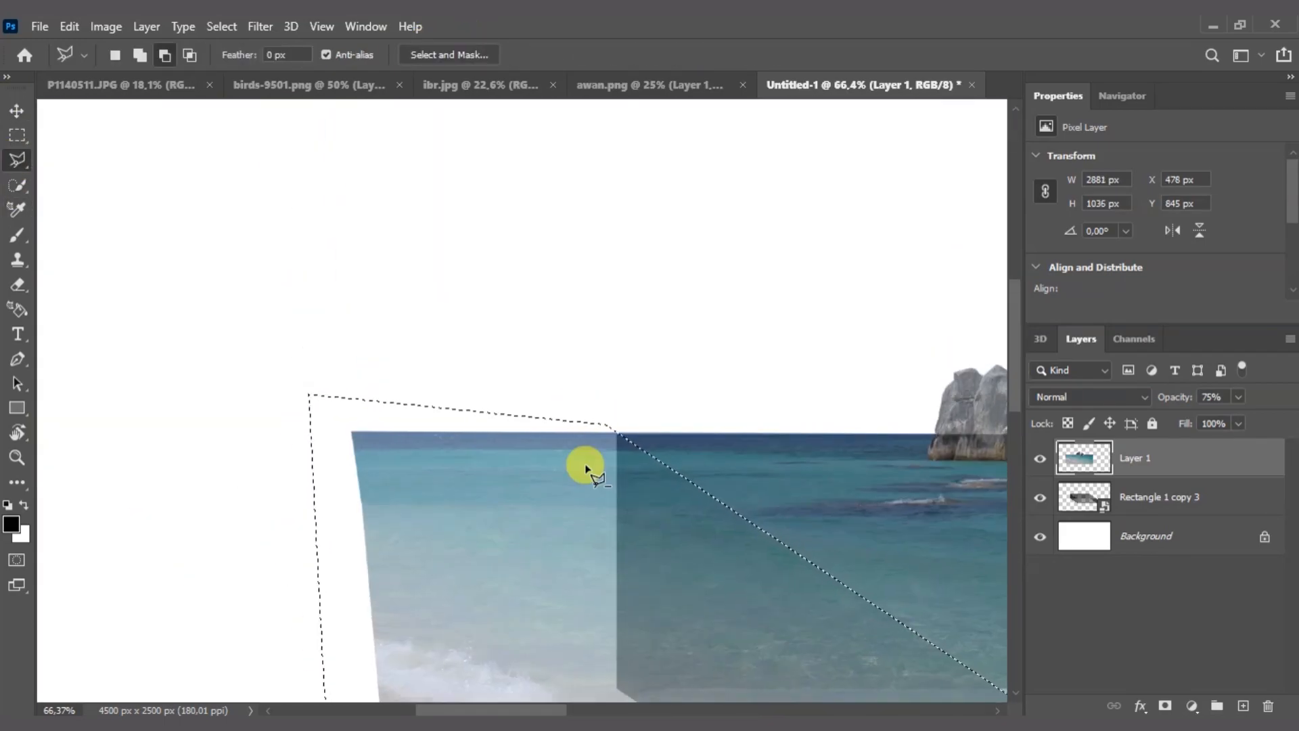
key("Delete")
key("ctrl+d")
Outline the sea beyond the box top's right slanted edge with the Polygonal Lasso, delete it and deselect
left_click(17, 456)
left_click_drag(271, 420, 170, 419)
left_click_drag(577, 406, 649, 406)
left_click_drag(803, 188, 873, 188)
left_click(18, 160)
left_click(425, 182)
left_click(426, 182)
key("Delete")
key("ctrl+d")
Set the sea layer's opacity to 100% and lasso the uncovered front-right corner of the box top
key("z")
left_click_drag(501, 381, 384, 382)
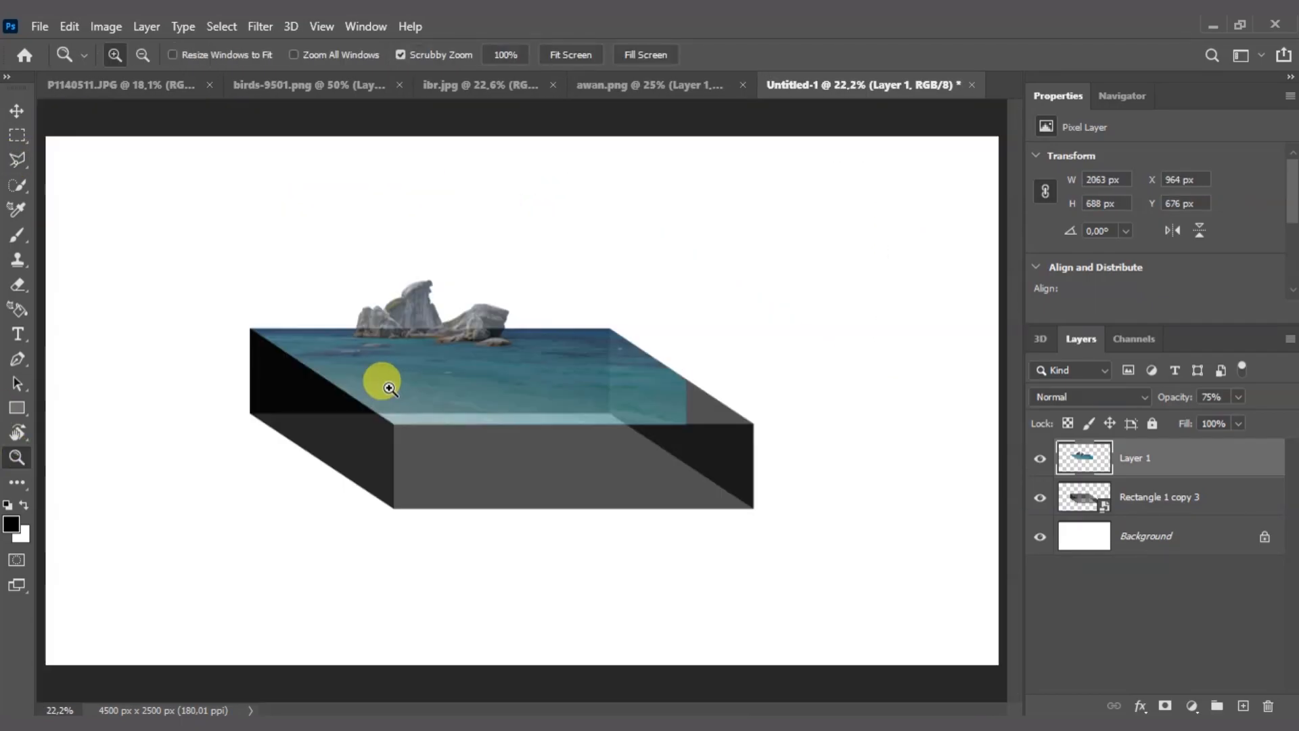
key("0")
left_click_drag(589, 420, 812, 377)
left_click(17, 160)
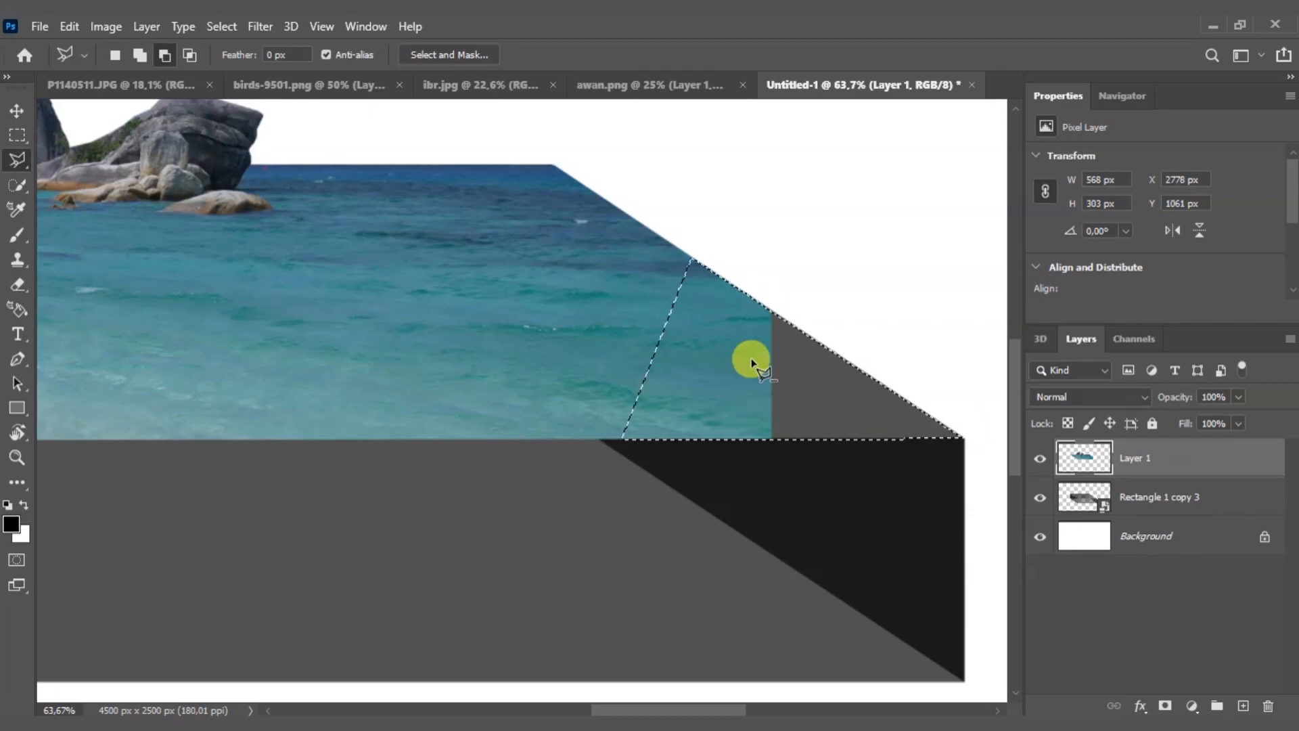
Fill the selected corner with cloned water using a soft Clone Stamp brush, then deselect
right_click(17, 259)
left_click(156, 265)
right_click(707, 349)
left_click(1015, 307)
scroll(839, 379, "down", 9)
mouse_move(807, 447)
left_mouse_down()
mouse_move(696, 333)
mouse_move(830, 350)
mouse_move(849, 377)
left_mouse_up()
key("ctrl+d")
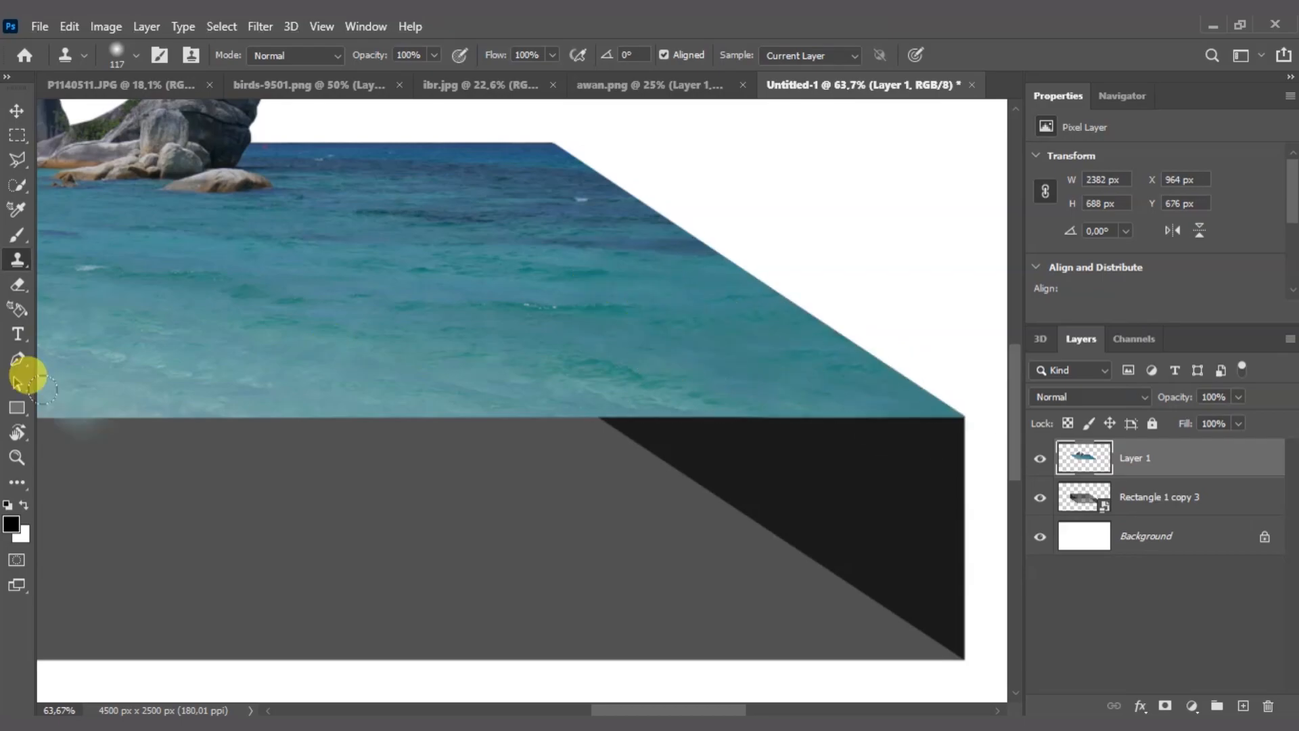
key("z")
key("ctrl+0")
Lasso a slanted strip of shallow water in P1140511.JPG and move it into Untitled-1 over the box
left_click_drag(312, 456, 415, 400)
key("v")
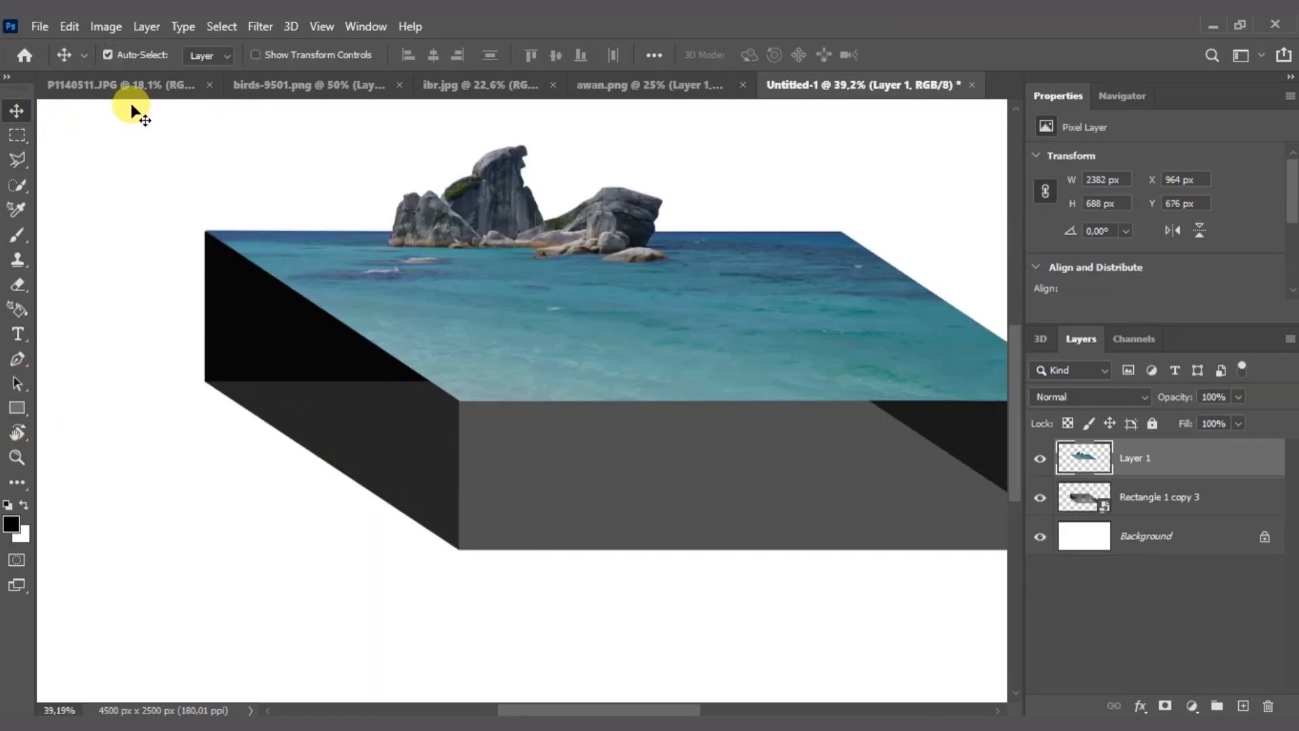
key("ctrl+Tab")
key("l")
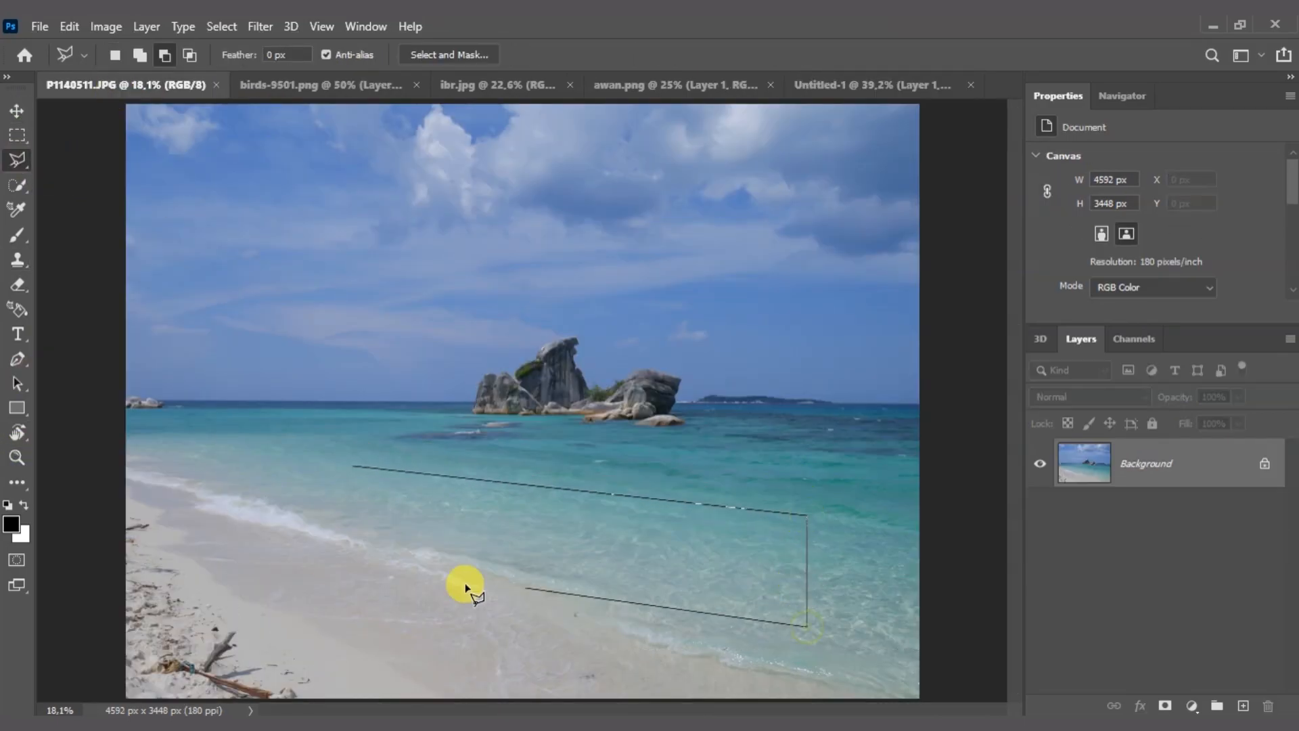
left_click(17, 111)
left_click_drag(576, 539, 409, 403)
left_click_drag(410, 402, 554, 406)
Scale the water strip to about 63.71% and move it towards the box's left face
key("ctrl+t")
left_click_drag(548, 250, 547, 376)
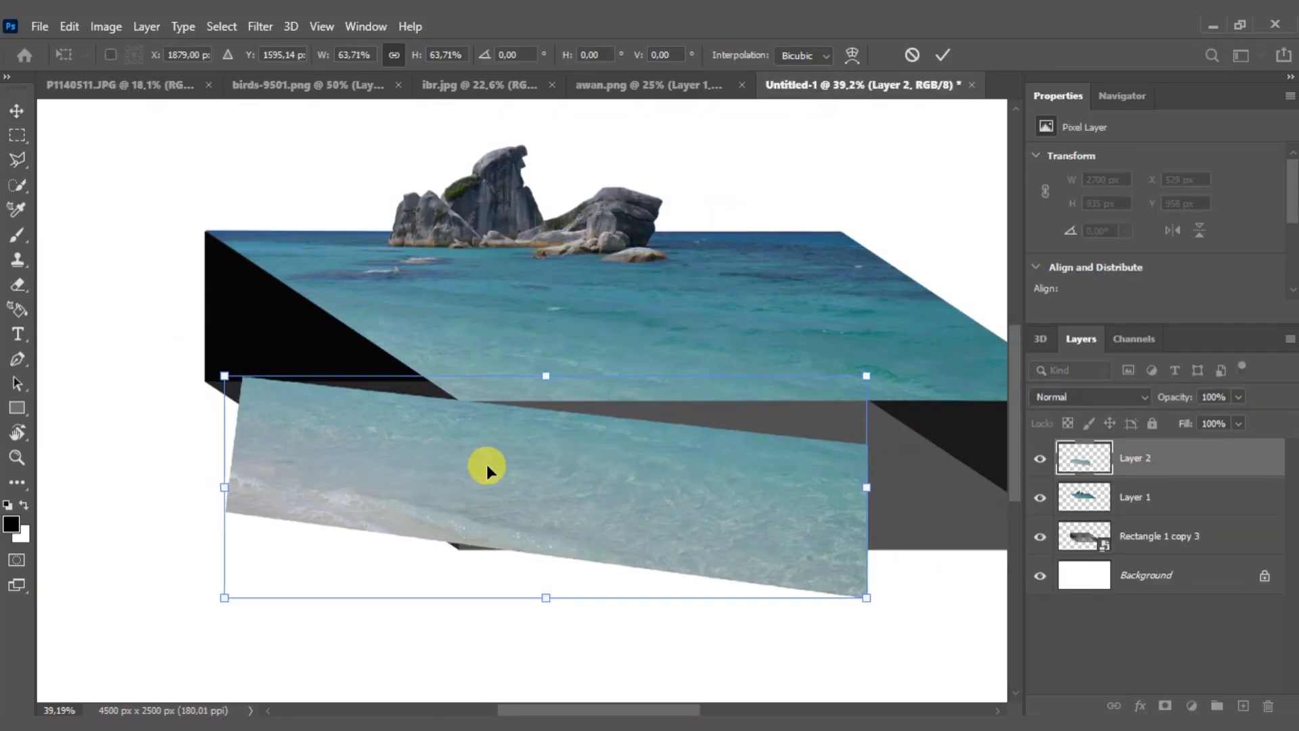
left_click_drag(485, 464, 448, 321)
Distort the water strip's corners to follow the slanted perspective of the box's left face
right_click(434, 348)
left_click(471, 433)
left_click_drag(188, 452, 213, 471)
left_click_drag(188, 231, 186, 229)
left_click_drag(830, 341, 458, 438)
mouse_move(186, 228)
left_mouse_down()
mouse_move(209, 227)
mouse_move(195, 227)
left_mouse_up()
left_click_drag(326, 277, 323, 254)
left_click_drag(214, 471, 214, 487)
Set the water strip layer's opacity to 65% and apply the distortion
left_click(1238, 397)
left_click_drag(1243, 419, 1209, 424)
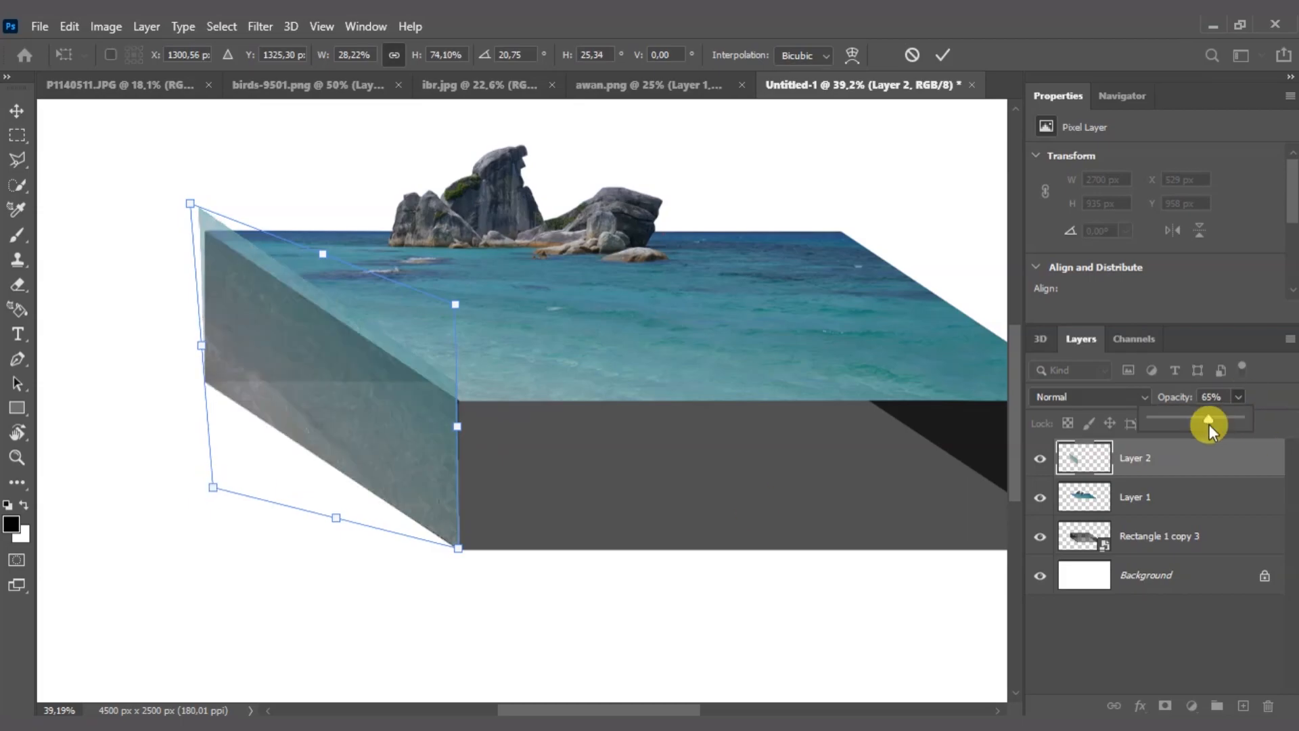
key("Return")
Rotate the water strip 180° and adjust its corners to cover the box's left face
key("ctrl+t")
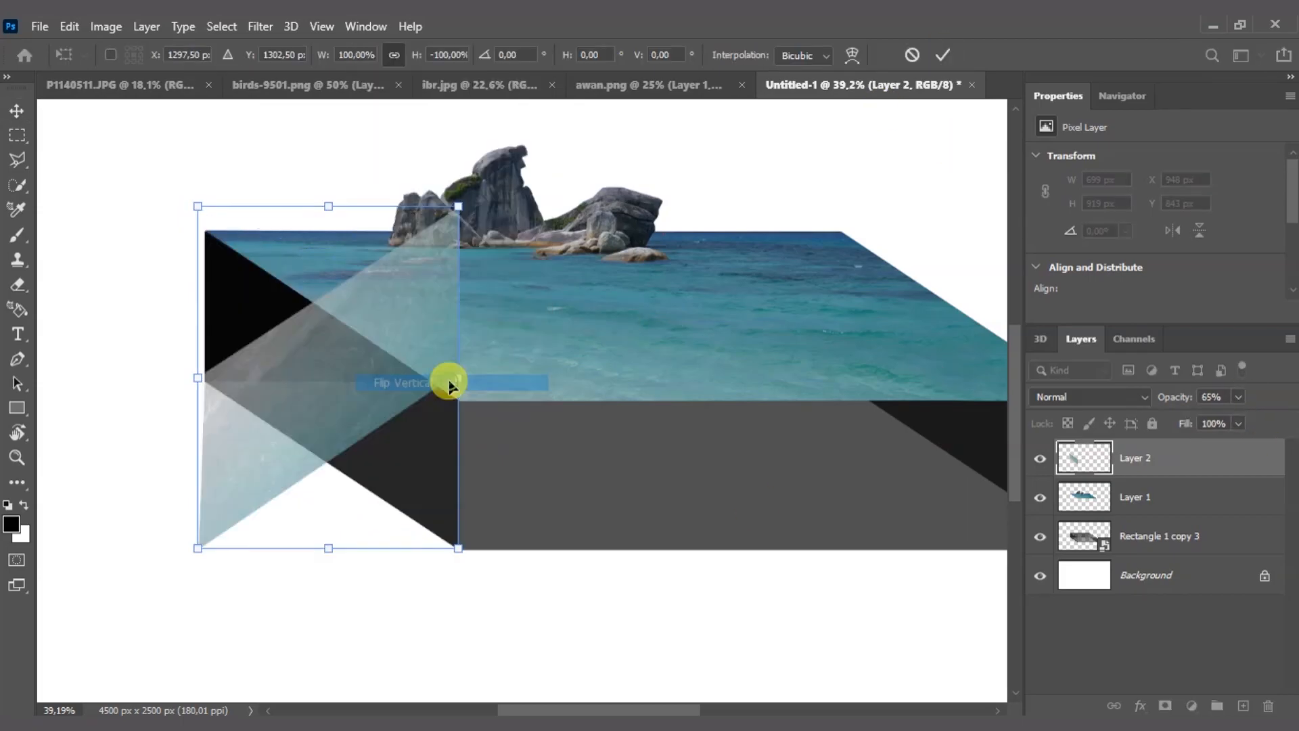
right_click(344, 425)
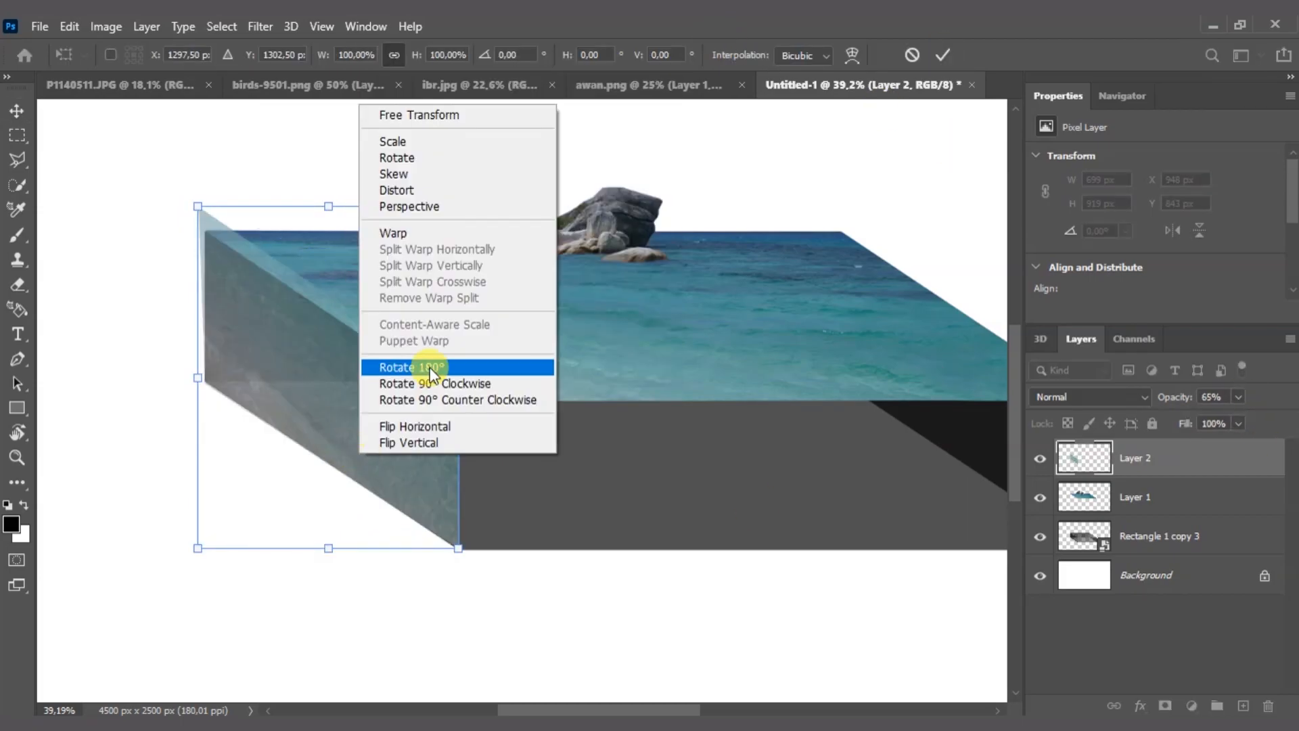
left_click(406, 337)
left_click_drag(204, 544, 203, 566)
left_click_drag(458, 544, 462, 552)
left_click_drag(459, 209, 468, 225)
left_click(946, 55)
Lasso the water strip's excess below the left face's lower edge, delete it and deselect
key("z")
left_click_drag(192, 408, 274, 413)
key("l")
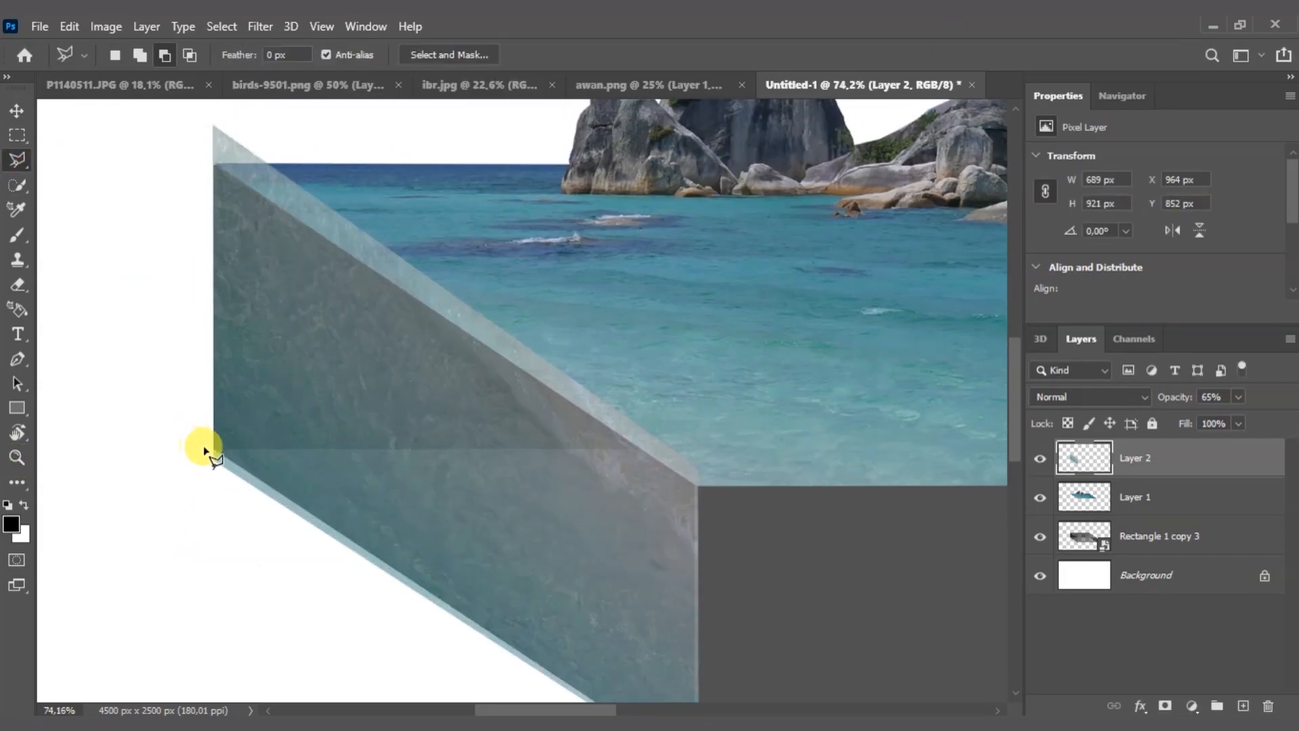
left_click(205, 444)
left_click_drag(455, 536, 301, 266)
left_click_drag(221, 324, 416, 507)
left_click(220, 389)
left_click(247, 356)
key("Delete")
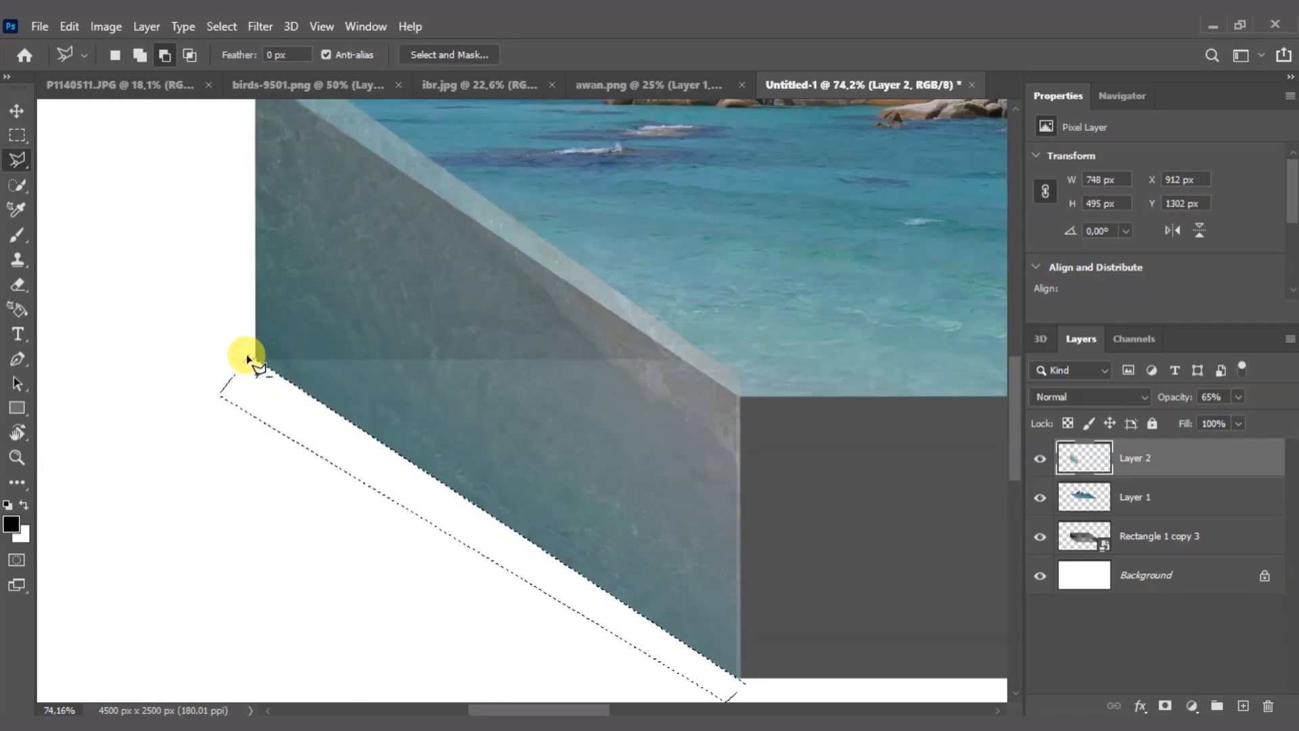
key("ctrl+d")
Lasso the water strip's excess above the left face's upper edge, delete it and deselect
left_click_drag(632, 429, 412, 354)
left_click_drag(423, 254, 766, 534)
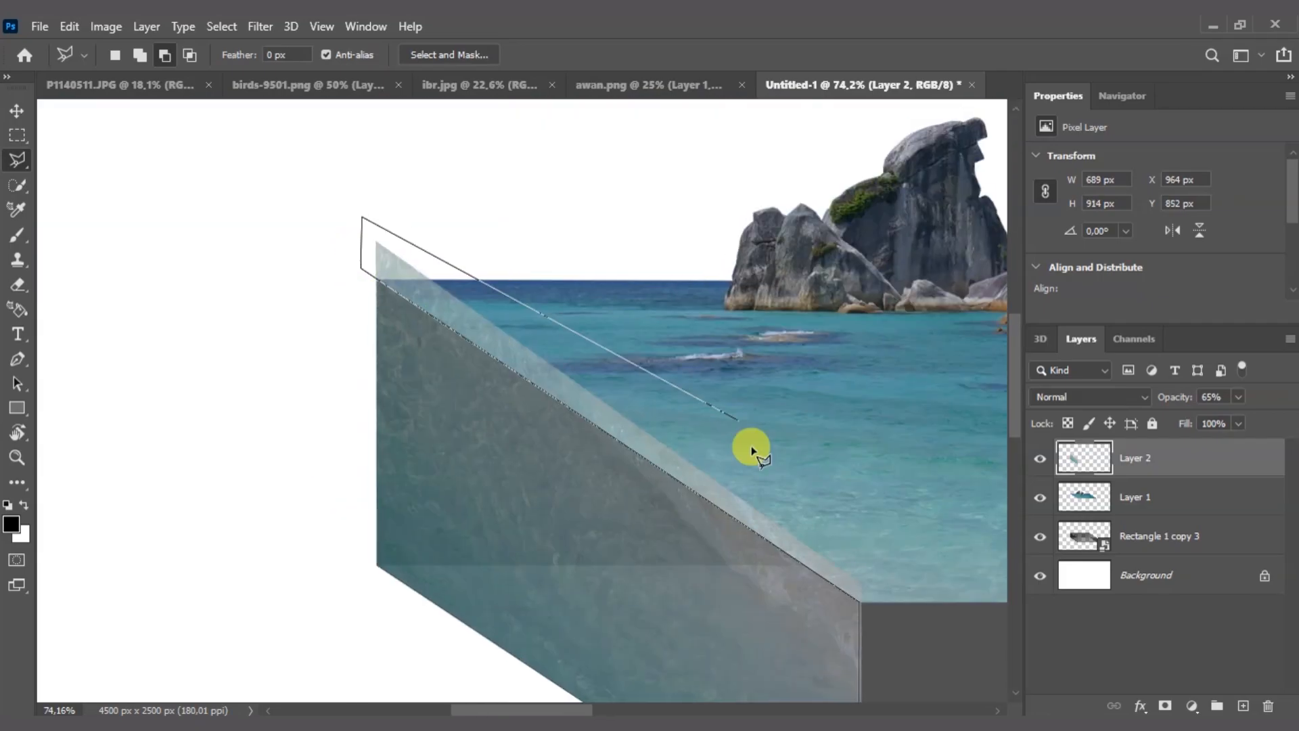
left_click(574, 662)
left_click(551, 638)
key("Delete")
key("ctrl+d")
Set the opacity of the left face's water layer to 100%
key("z")
right_click(375, 428)
left_click(395, 439)
key("v")
left_click(1238, 397)
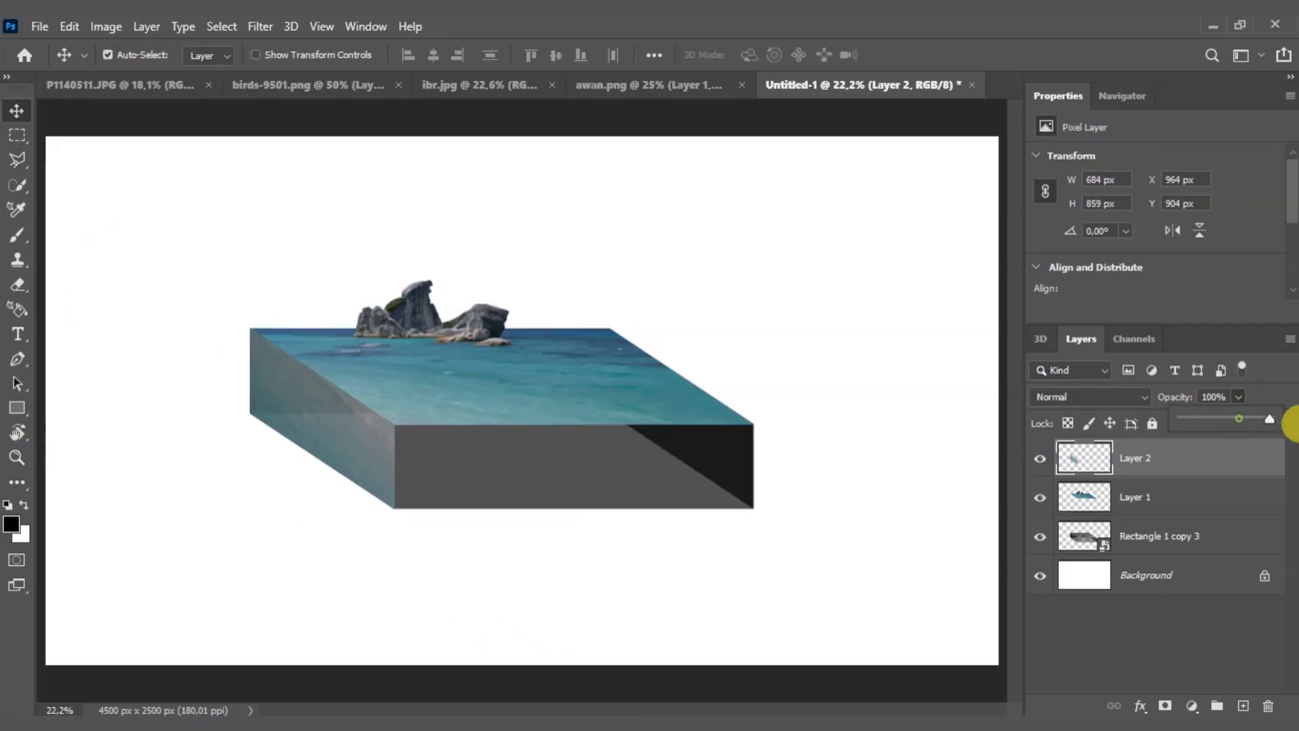
Duplicate the left face's water layer and move the copy over the box's front face
left_click_drag(1238, 418, 1274, 418)
left_click(18, 460)
left_click_drag(278, 379, 446, 433)
right_click(458, 438)
left_click(524, 449)
key("v")
key("ctrl+j")
key("ctrl+z")
left_click_drag(1112, 458, 379, 576)
left_click_drag(320, 422, 458, 467)
Transform the copied water layer by adjusting its corners so it covers the box's front face
key("ctrl+t")
right_click(703, 501)
left_click(750, 232)
left_click_drag(739, 458, 752, 259)
left_click_drag(557, 366, 494, 425)
left_click_drag(689, 318, 644, 331)
left_click_drag(643, 157, 659, 327)
left_click_drag(395, 344, 395, 424)
left_click_drag(394, 694, 390, 600)
left_click_drag(653, 418, 755, 415)
left_click_drag(745, 506, 751, 511)
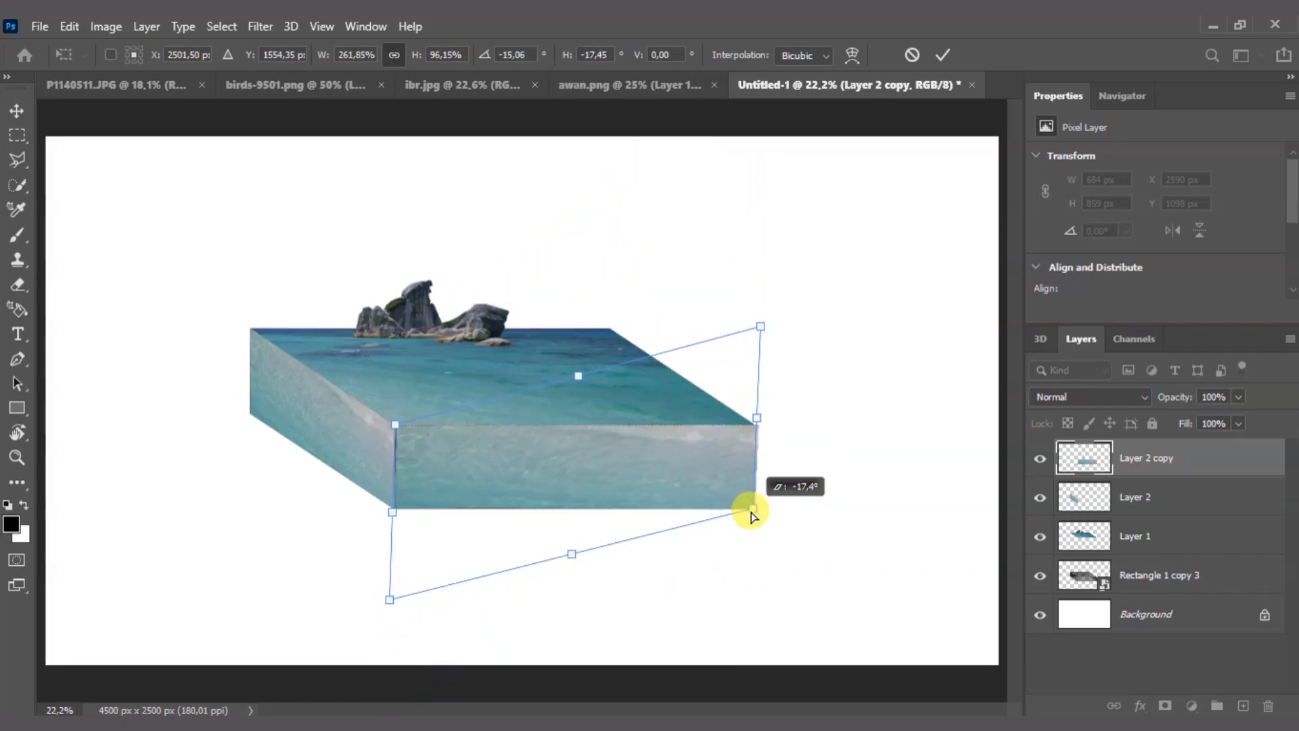
key("Return")
Scale the front water layer to about 101%, align it to the face's left edge, and set its opacity to 59%
key("z")
left_click_drag(437, 481, 516, 495)
key("v")
left_click_drag(405, 408, 401, 409)
key("ctrl+t")
left_click_drag(320, 327, 311, 324)
left_click_drag(517, 432, 517, 430)
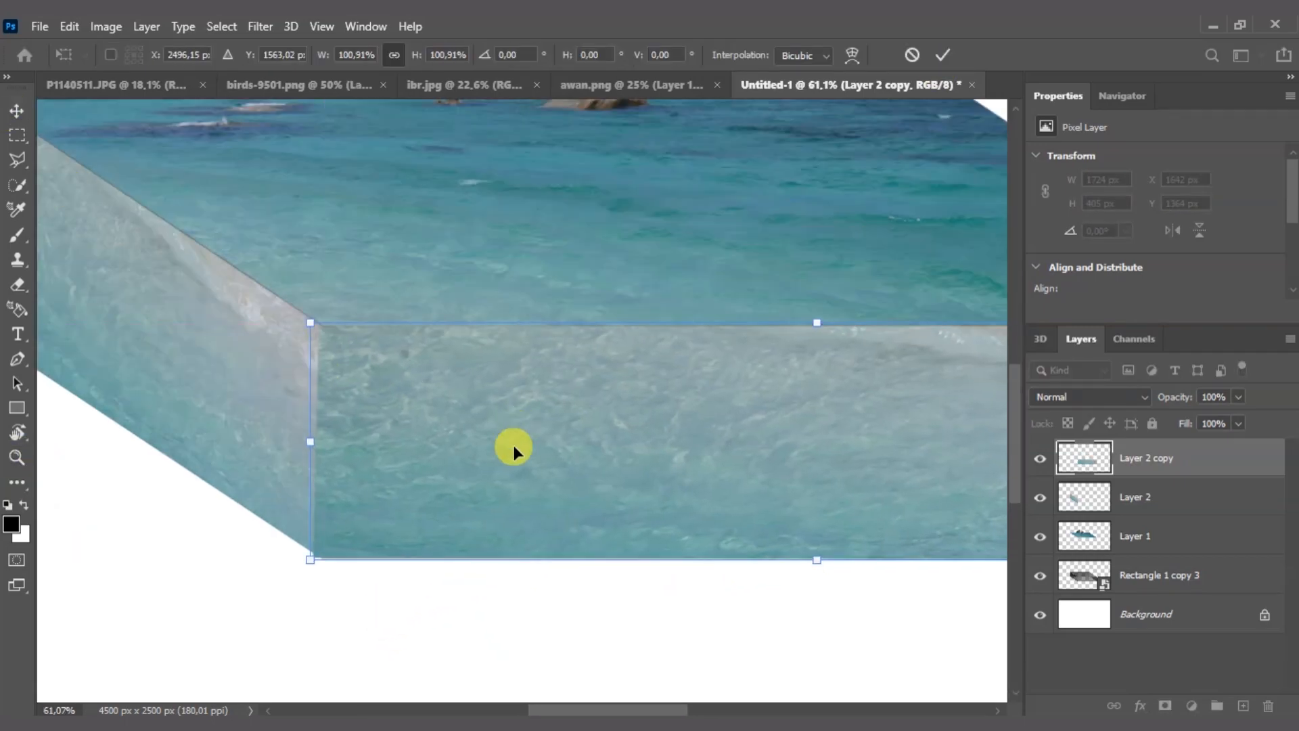
left_click_drag(700, 409, 237, 407)
left_click(1238, 398)
left_click_drag(1238, 417, 1197, 417)
left_click(944, 55)
Lasso and delete the front water layer's excess beyond the face's vertical edges, and deselect
key("l")
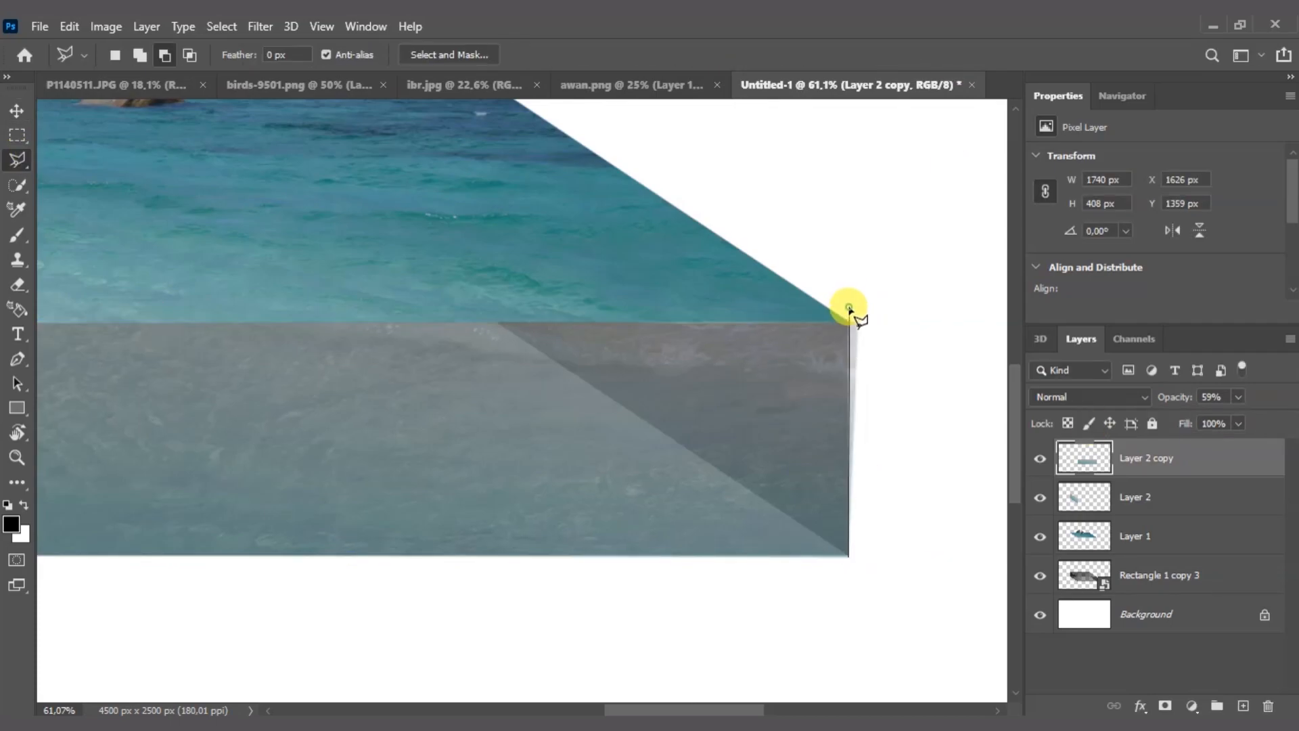
scroll(548, 433, "left", 6)
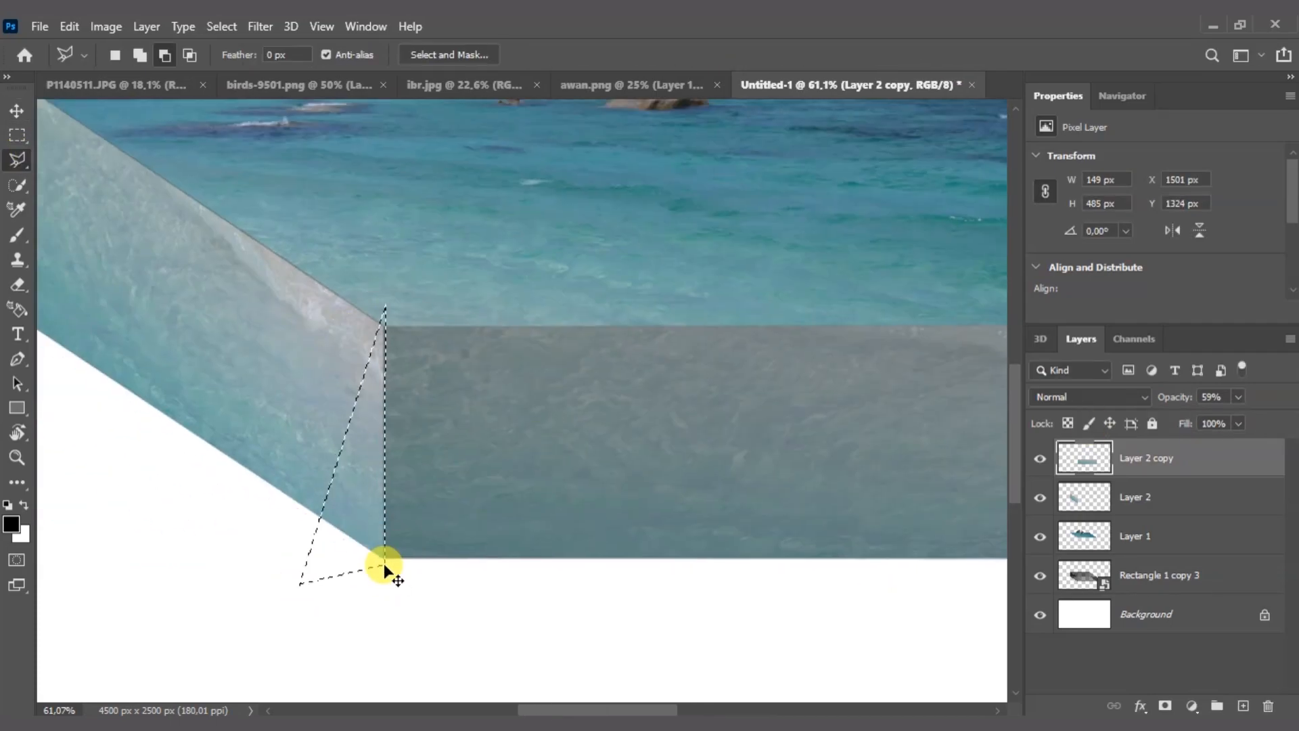
key("ctrl+d")
left_click_drag(745, 406, 378, 455)
Set the opacity of the front face's water layer to 100%
left_click(17, 110)
key("ctrl+0")
left_click(1238, 397)
left_click_drag(1239, 417, 1275, 418)
Clone-stamp water over the vertical seam between the front and left faces on both water layers with a 59 px brush
key("z")
left_click_drag(398, 515, 474, 515)
key("v")
key("s")
right_click(439, 349)
key("Return")
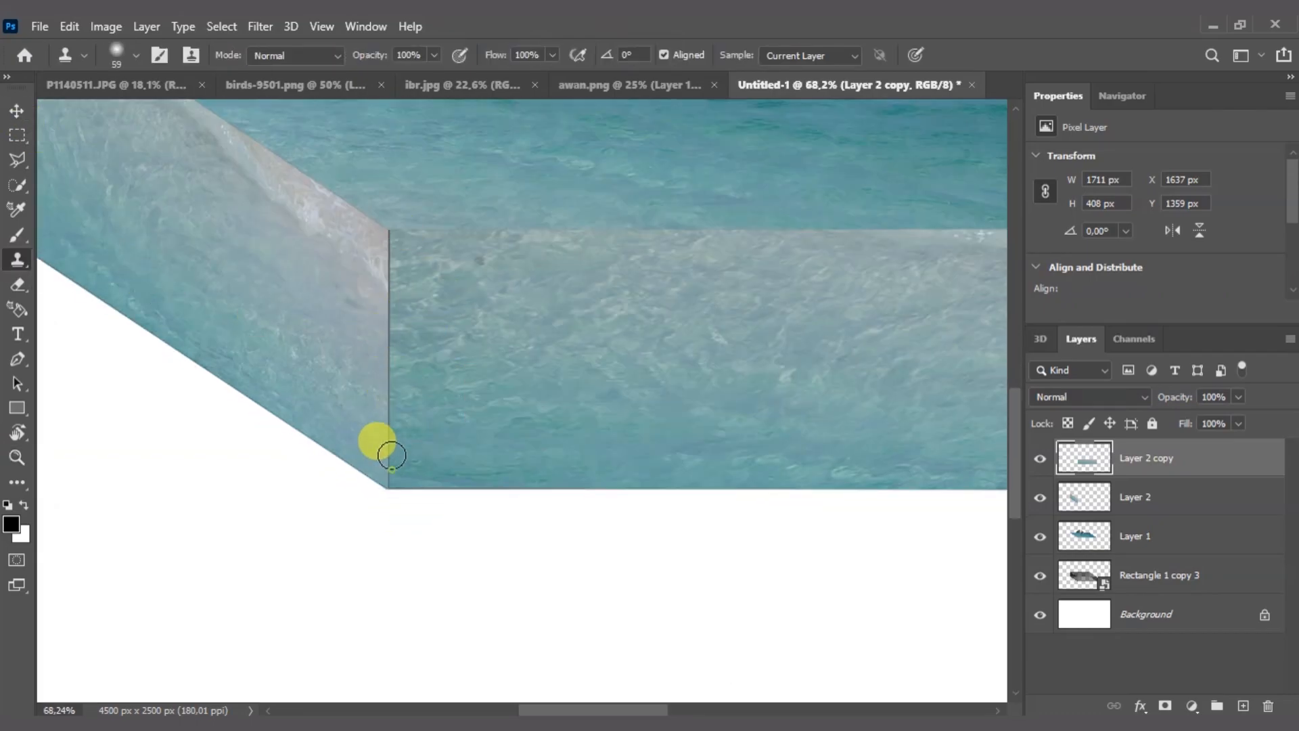
scroll(408, 331, "up", 3)
scroll(408, 332, "left", 5)
key("alt+bracketleft")
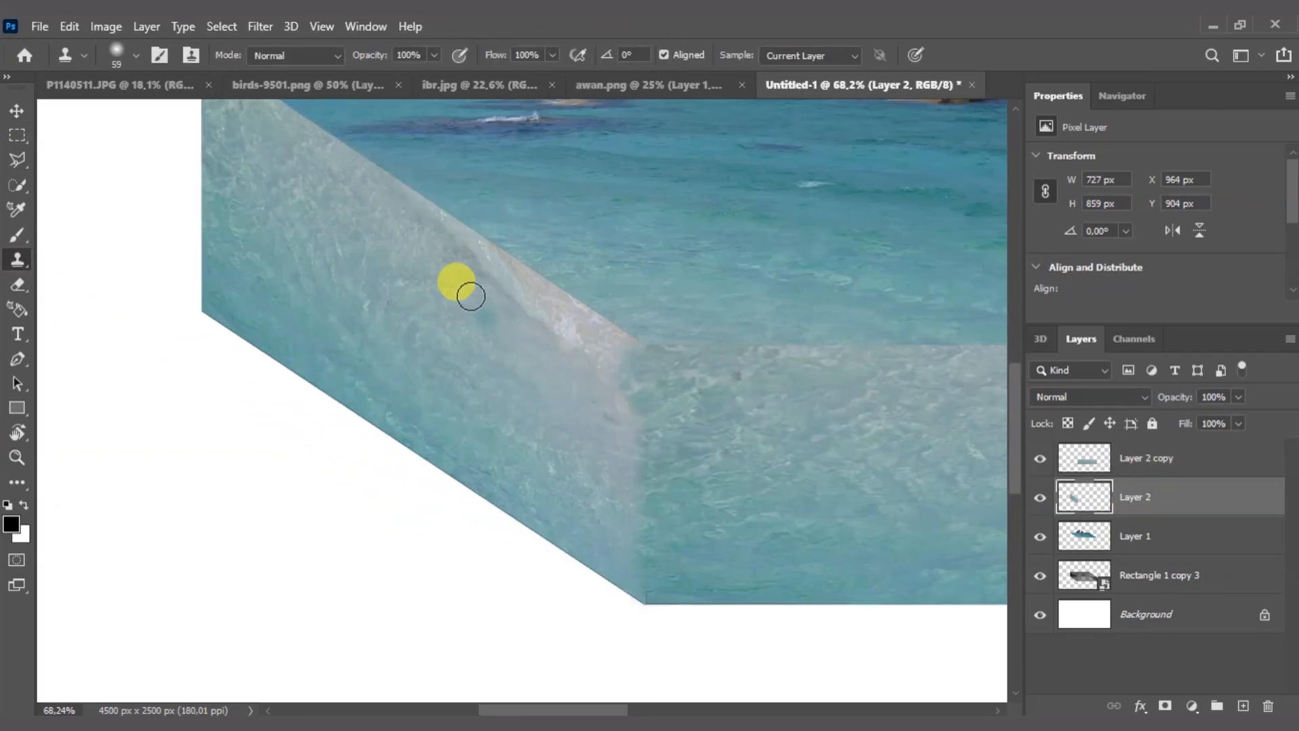
left_click_drag(599, 337, 612, 364)
Clone-stamp water over the sandy streak along the upper edge of the front water layer
left_click(17, 457)
left_click(564, 56)
left_click_drag(742, 448, 829, 450)
left_click(17, 260)
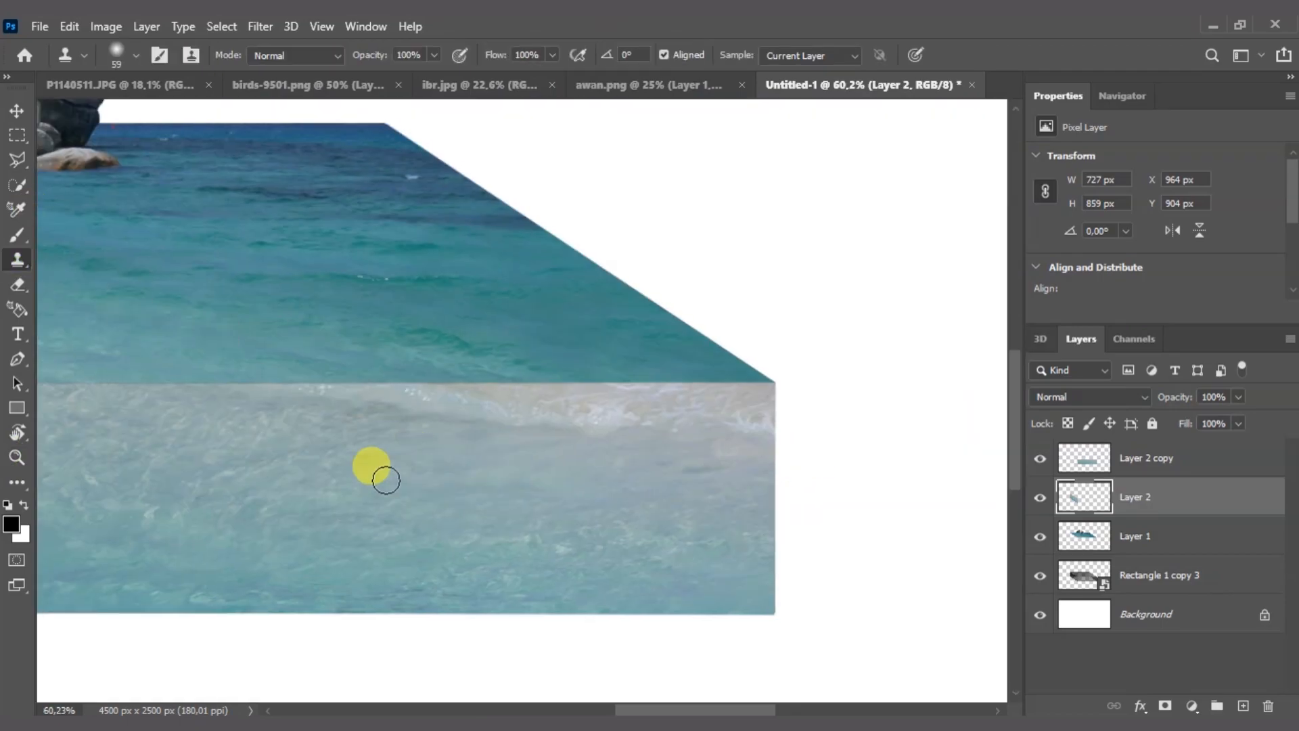
left_click(1129, 466)
left_click_drag(744, 423, 409, 405)
key("ctrl+0")
key("v")
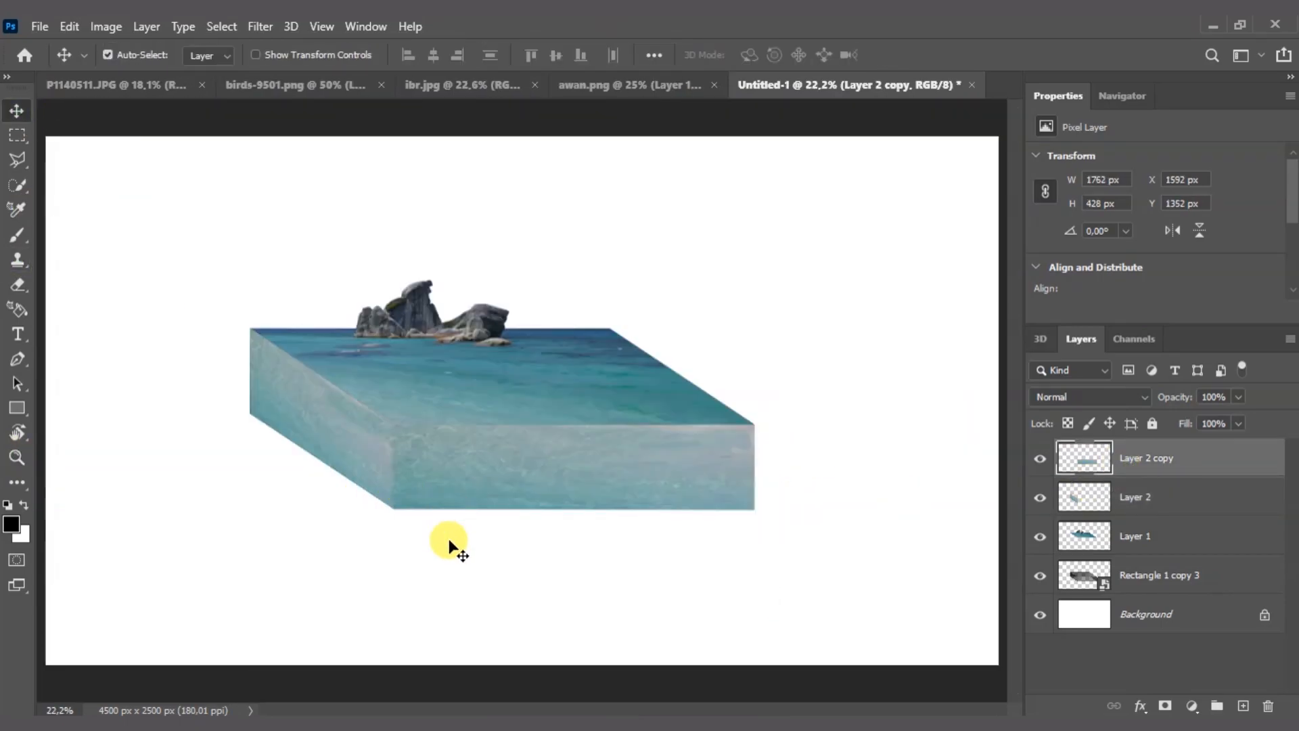
Lasso the boat with some surrounding water in ibr.jpg
left_click(17, 457)
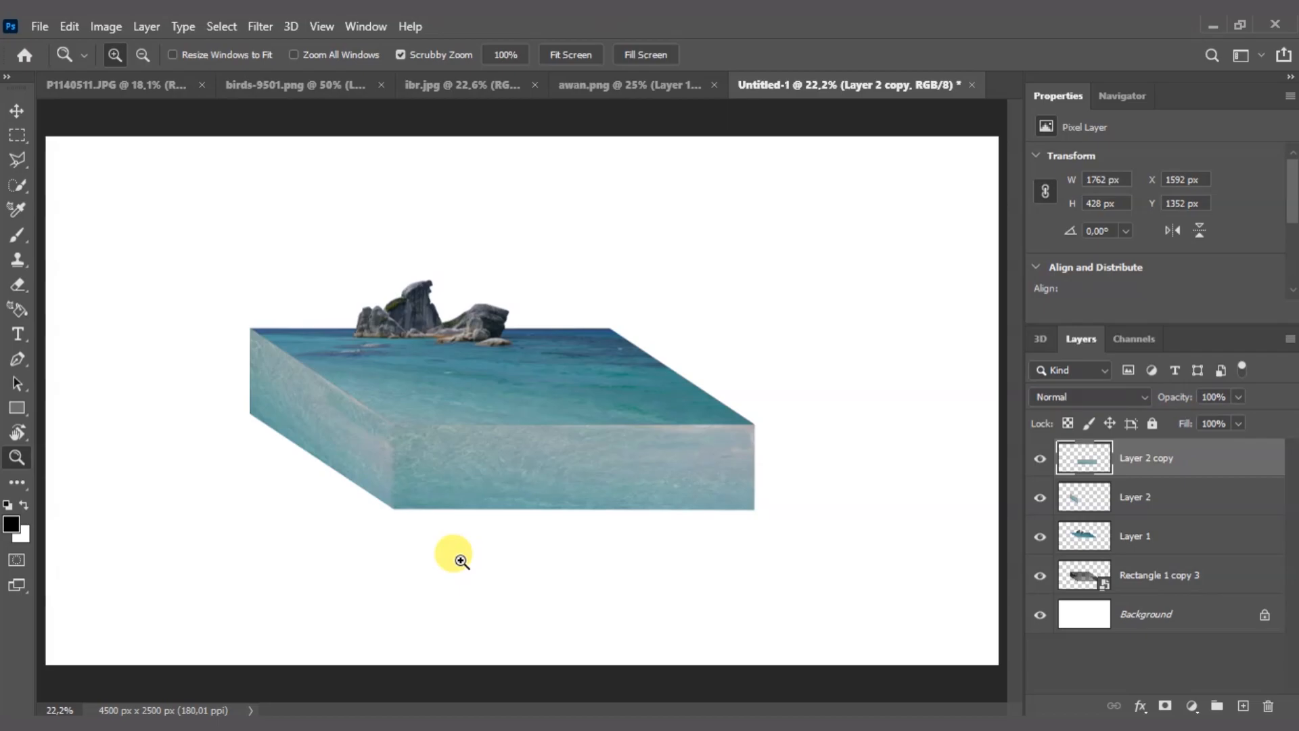
key("v")
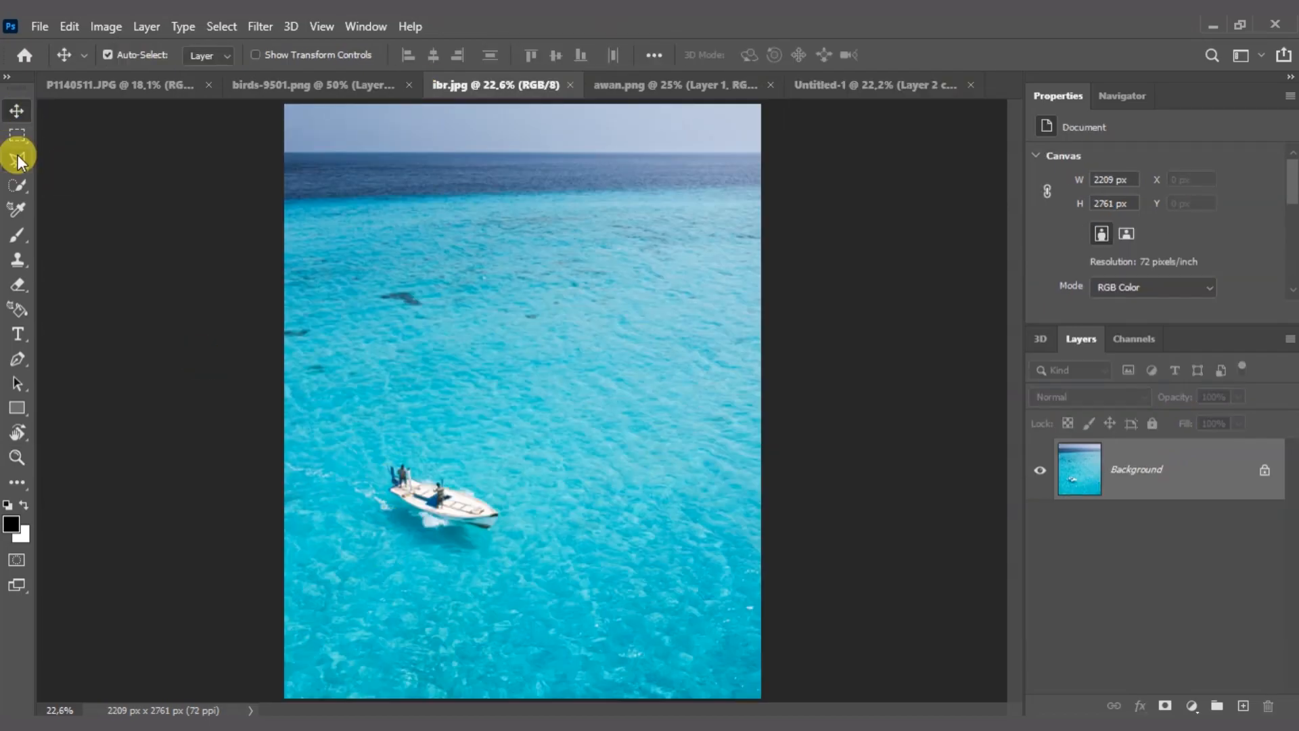
left_click(17, 160)
left_click(460, 417)
left_click(326, 425)
left_click(329, 565)
left_click(534, 597)
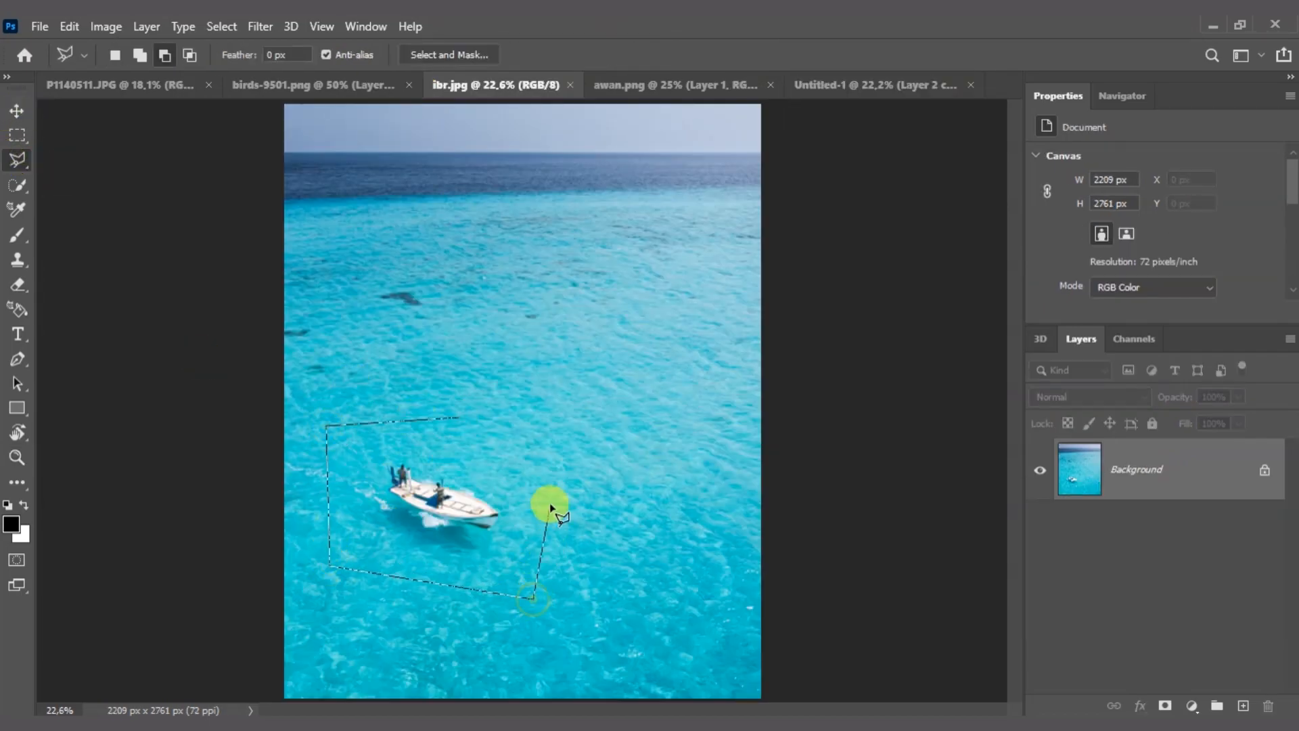
Bring the selected boat piece into the Untitled-1 composition over the box's water surface
left_click(12, 110)
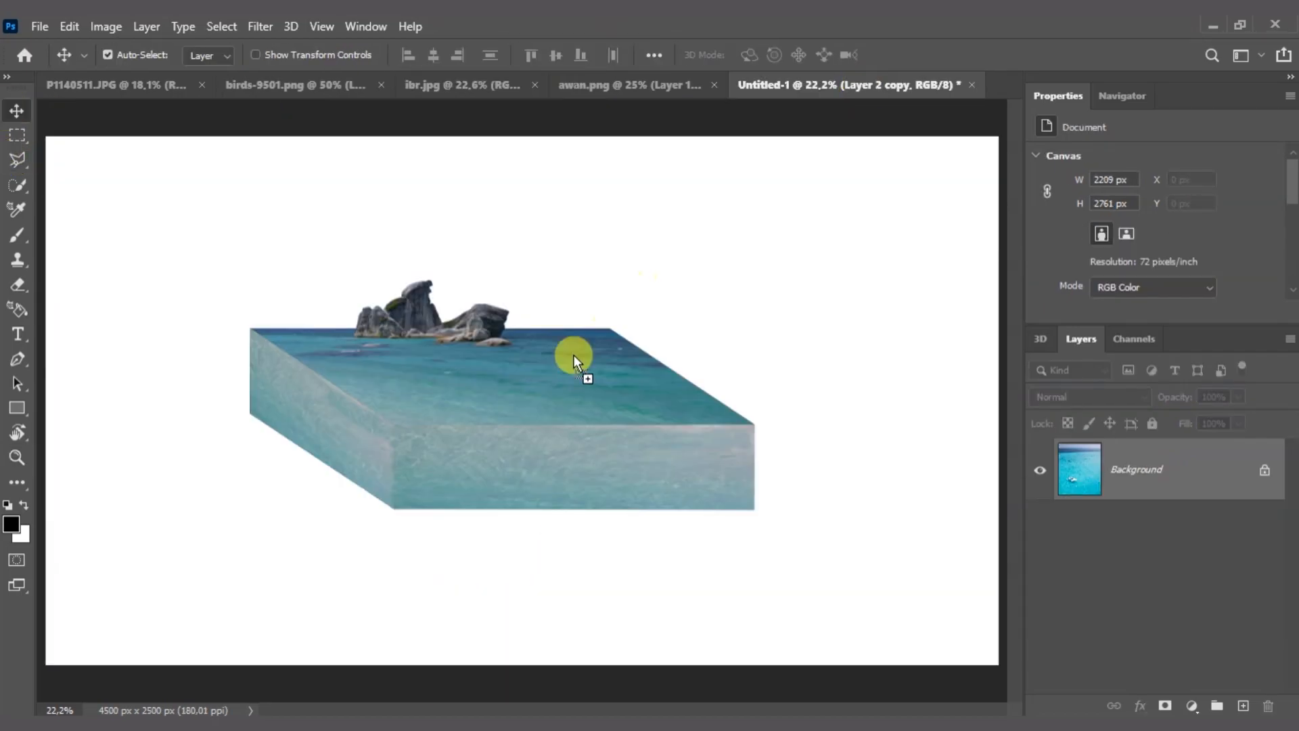
key("ctrl+v")
key("ctrl+t")
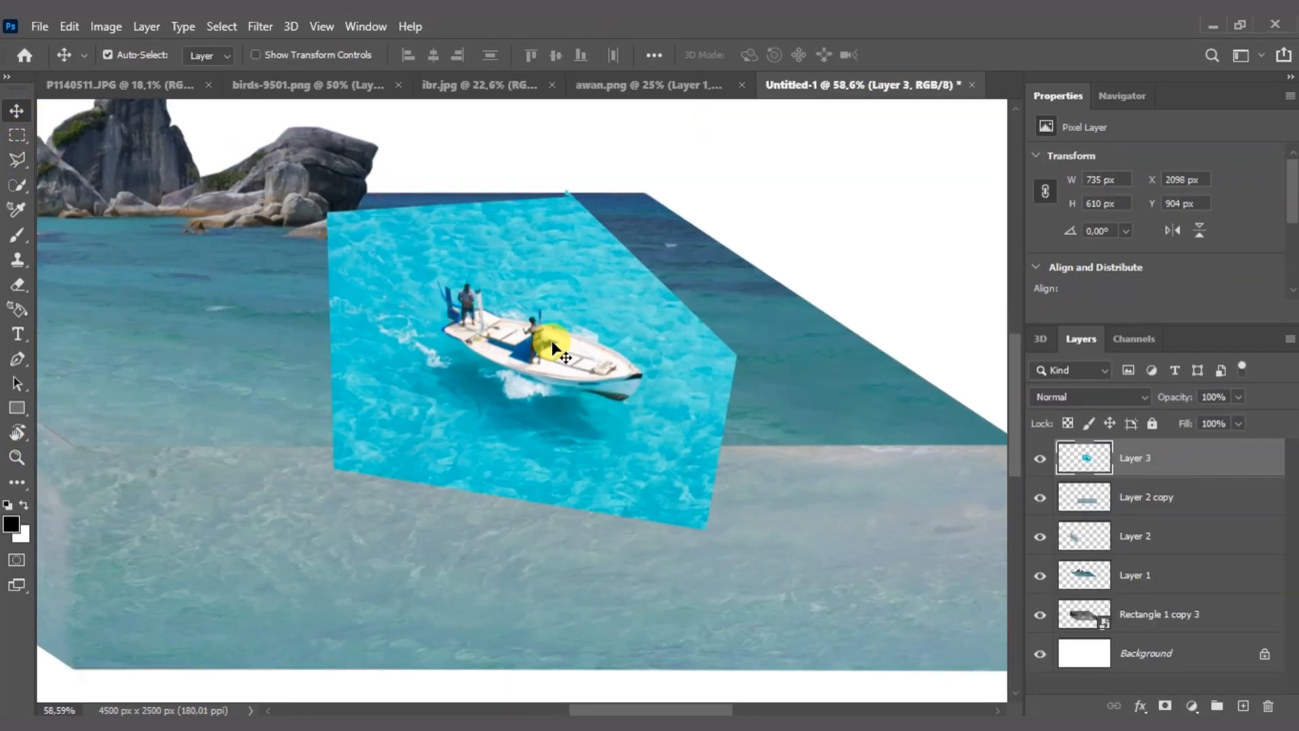
key("ctrl+t")
right_click(596, 314)
left_click(626, 398)
left_click_drag(533, 194, 536, 231)
left_click_drag(328, 527, 375, 504)
left_click_drag(330, 233, 379, 237)
left_click_drag(739, 527, 721, 478)
left_click(908, 57)
Transform the boat patch by adjusting its corners to match the perspective of the box's top face
key("ctrl+t")
right_click(651, 257)
left_click(747, 420)
left_click_drag(541, 498, 356, 461)
left_click_drag(730, 190, 667, 218)
left_click_drag(521, 349, 578, 359)
left_click_drag(719, 420, 769, 464)
double_click(580, 412)
Add a Levels adjustment clipped to the boat layer, with input black 23 and output white 201
key("z")
left_click(572, 423, "alt")
left_click_drag(574, 425, 568, 369)
key("v")
left_click(1191, 706)
left_click(1167, 438)
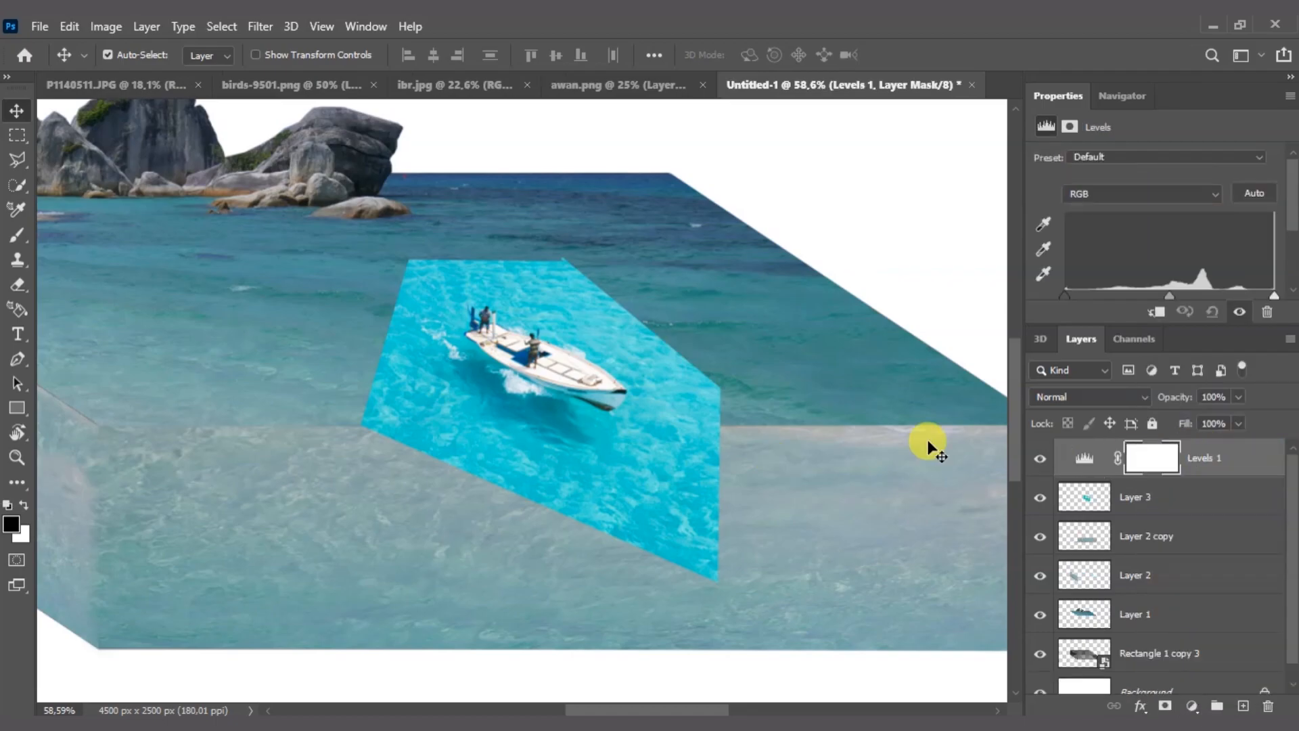
left_click_drag(1275, 240, 1229, 239)
left_click_drag(1065, 184, 1084, 187)
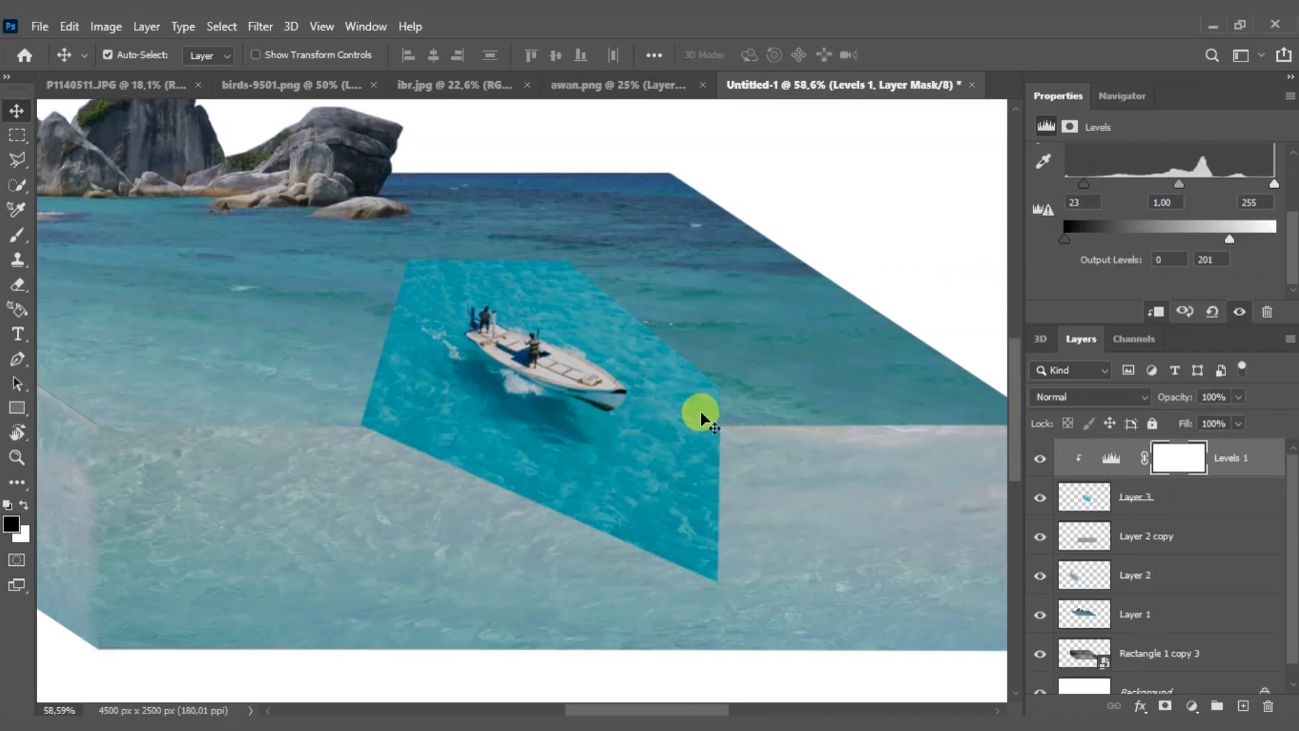
left_click(1090, 396)
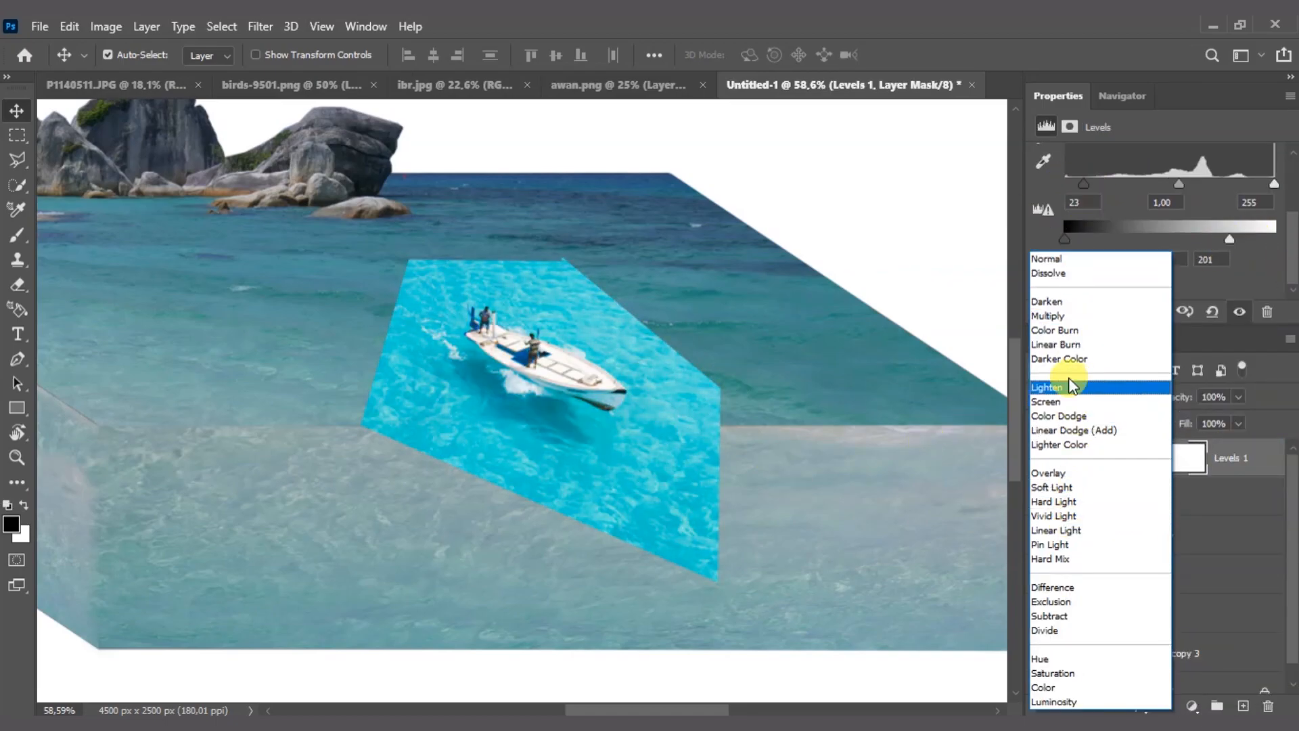
left_click(802, 314)
Add a clipped Hue/Saturation adjustment above the boat layer with hue -7 and saturation -30
left_click(1191, 706)
left_click(1170, 525)
mouse_move(1147, 231)
left_mouse_down()
mouse_move(1141, 269)
mouse_move(1147, 247)
left_mouse_up()
left_click_drag(1154, 268, 1115, 278)
Add a layer mask to the boat layer and paint out the surrounding water with an 88 px brush
left_click(615, 444)
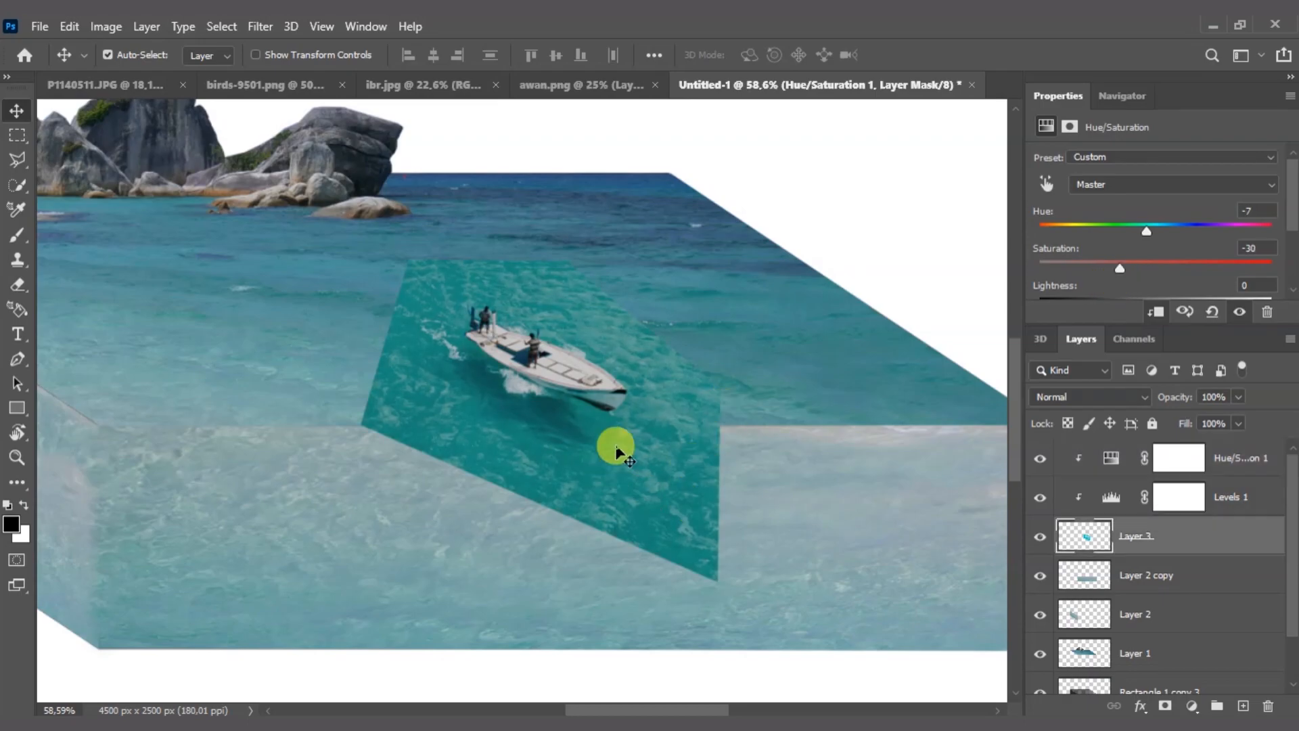
left_click(1165, 706)
left_click(17, 235)
right_click(342, 403)
left_click_drag(494, 440, 393, 440)
mouse_move(717, 575)
left_mouse_down()
mouse_move(706, 499)
mouse_move(320, 429)
mouse_move(519, 271)
mouse_move(359, 379)
mouse_move(498, 411)
left_mouse_up()
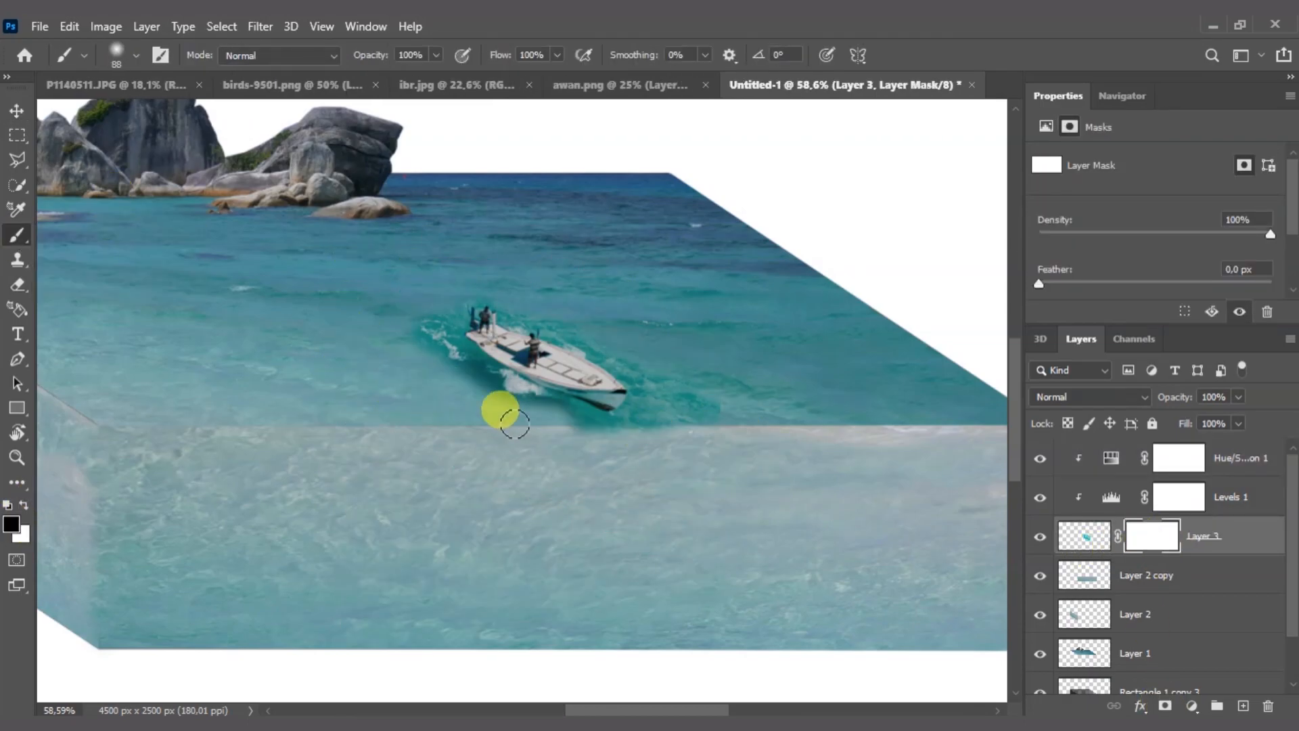
Set the boat's Hue/Saturation adjustment to saturation +7 and lightness +10
key("z")
key("ctrl+0")
key("v")
left_click(1179, 458)
left_click_drag(1150, 226, 1168, 246)
scroll(1150, 251, "down", 2)
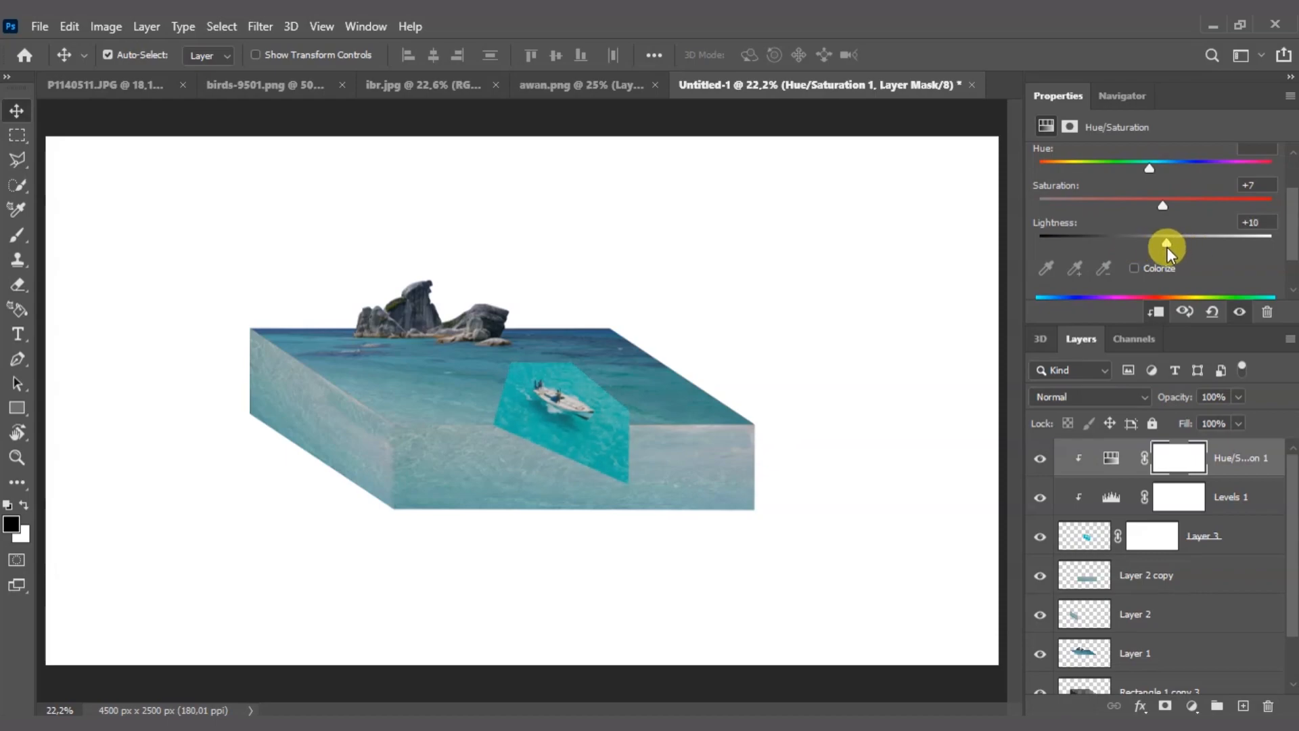
Paint black on the boat layer's mask with a 180 px brush to hide the water patch around the boat
key("b")
key("alt+bracketleft")
key("alt+bracketleft")
key("ctrl+backslash")
mouse_move(480, 434)
left_mouse_down()
mouse_move(571, 458)
mouse_move(622, 442)
left_mouse_up()
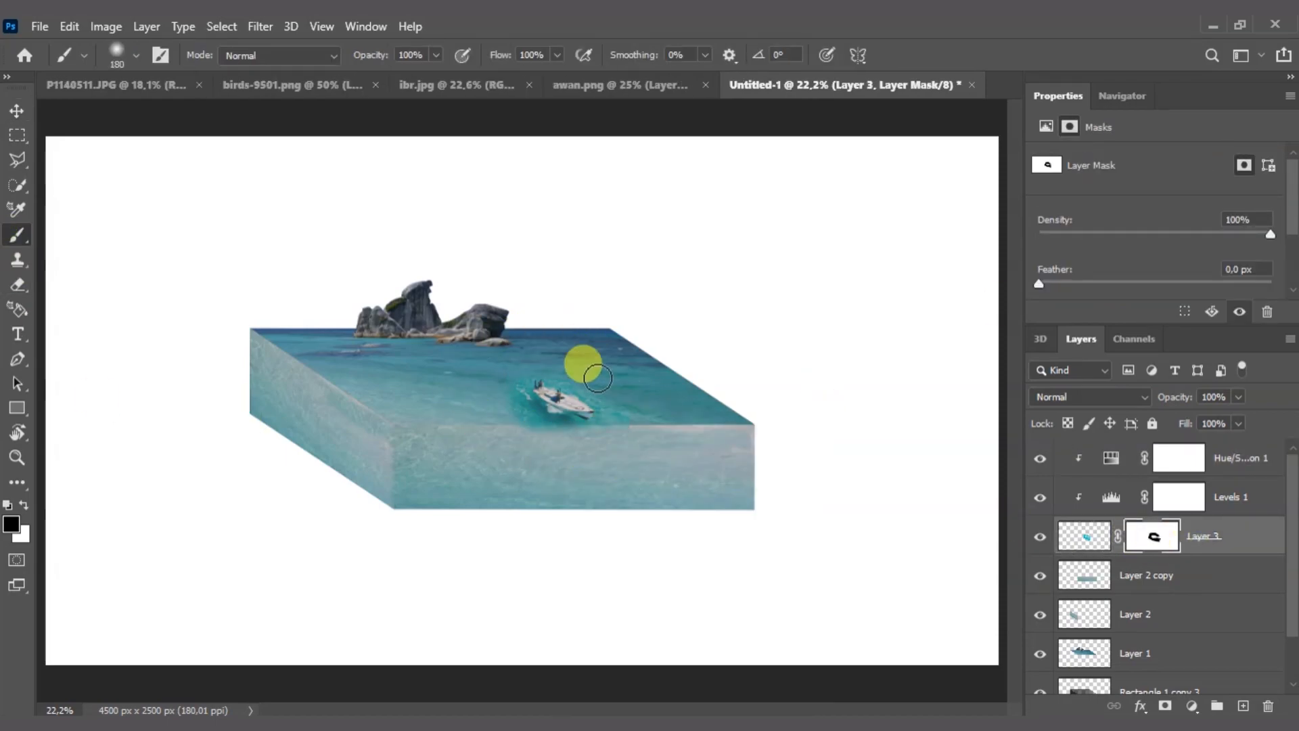
Add a second clipped Levels adjustment directly above the boat layer with the midtones at 0.71
left_click(27, 115)
left_click(1193, 705)
left_click(1102, 444)
key("ctrl+space")
left_click_drag(565, 410, 615, 447)
key("ctrl+0")
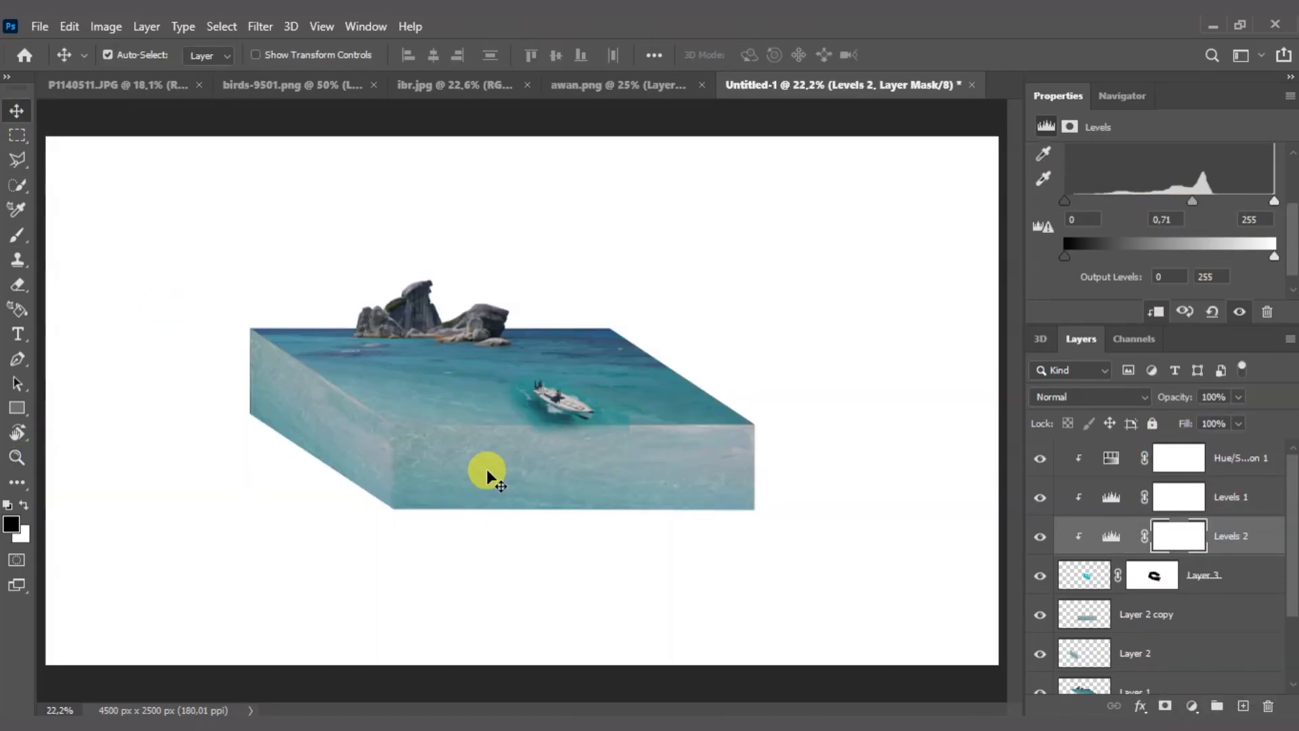
Add a Gradient Fill layer beneath the box using the Blue_03 preset, with the gradient reversed
scroll(1174, 632, "down", 3)
left_click(1140, 670)
left_click(1243, 705)
left_click(1192, 706)
left_click(1187, 385)
left_click(832, 268)
scroll(870, 255, "down", 1)
left_click(864, 270)
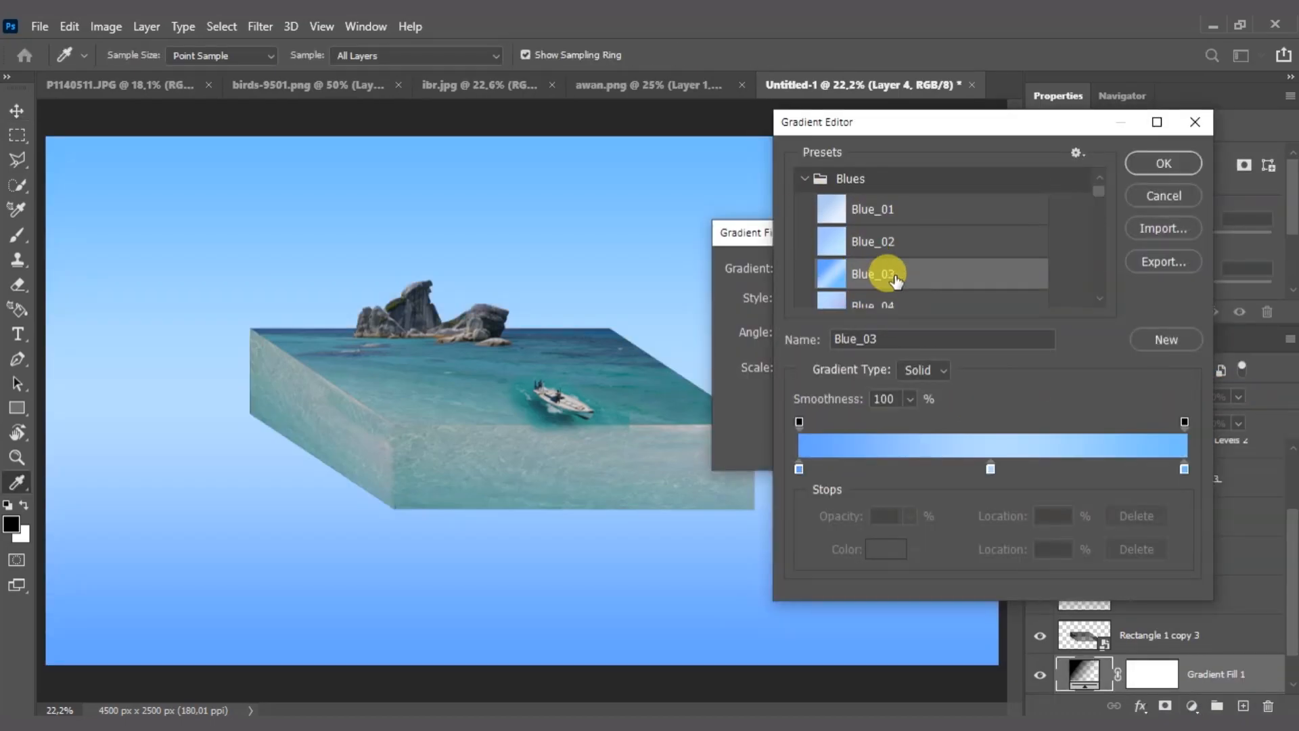
key("Return")
left_click(812, 391)
key("Return")
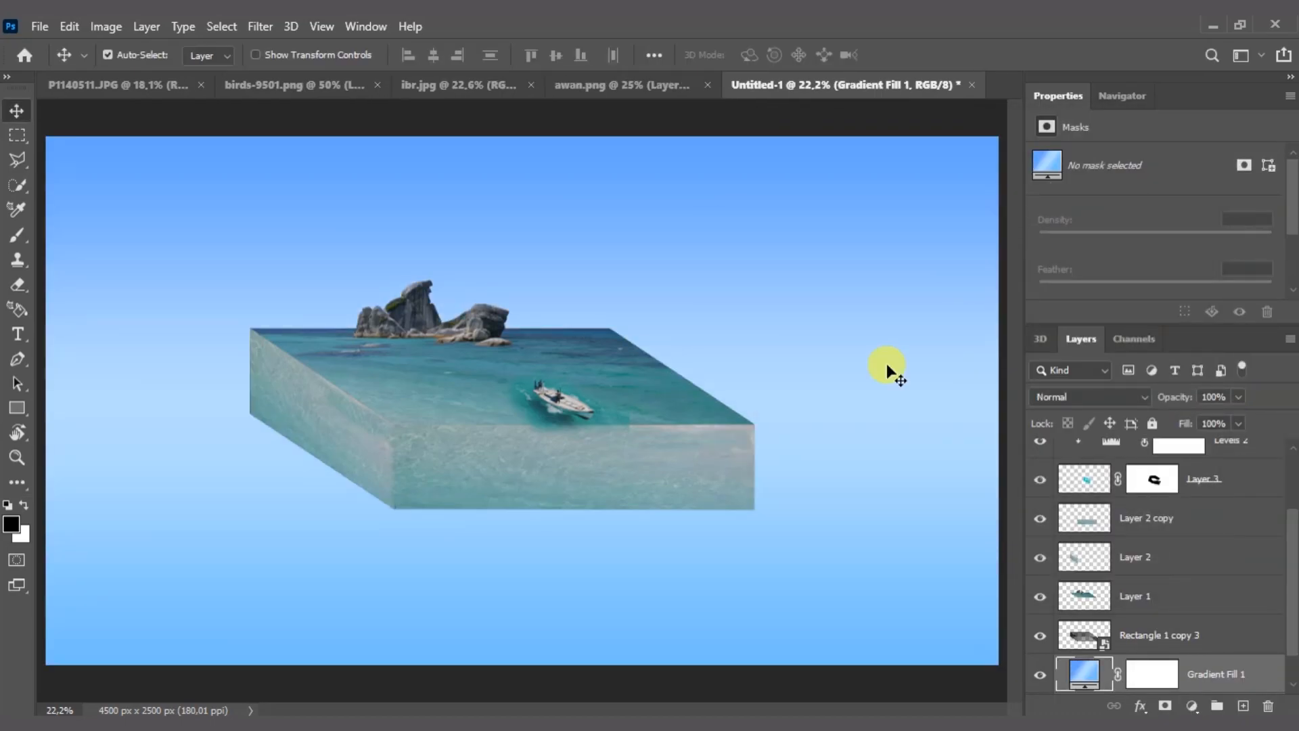
Bring the cloud from awan.png into the composition and place it in the sky above the box
left_click(650, 85)
left_click_drag(563, 343, 571, 255)
key("ctrl+t")
left_click_drag(861, 271, 291, 271)
key("Return")
Duplicate the cloud, flip the copy horizontally, scale it to about 65% and place it behind the rocks' left side
left_click(10, 454)
left_click(536, 310)
key("v")
key("ctrl+t")
right_click(311, 267)
left_click(372, 588)
left_click_drag(292, 216, 292, 252)
left_click_drag(307, 286, 355, 283)
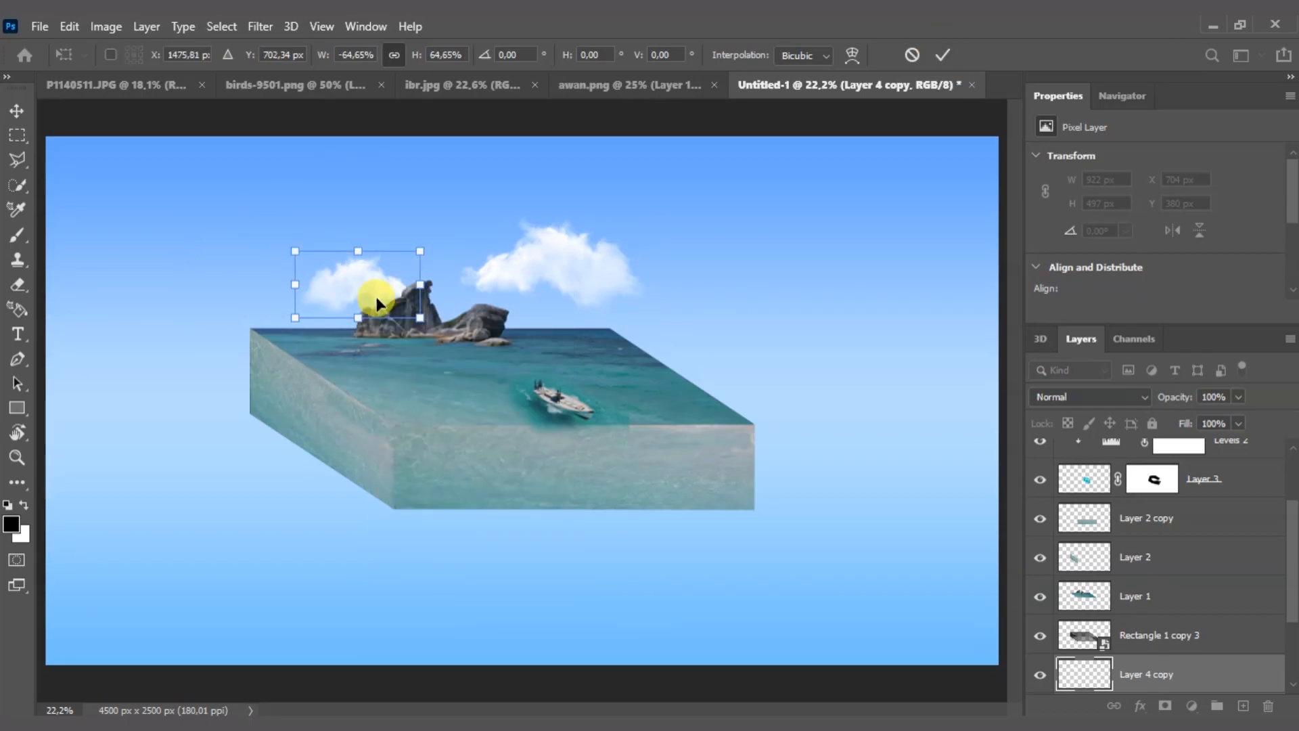
key("Return")
Add the birds from birds-9501.png as the top layer, scaled to about 47% and placed beside the large cloud
key("z")
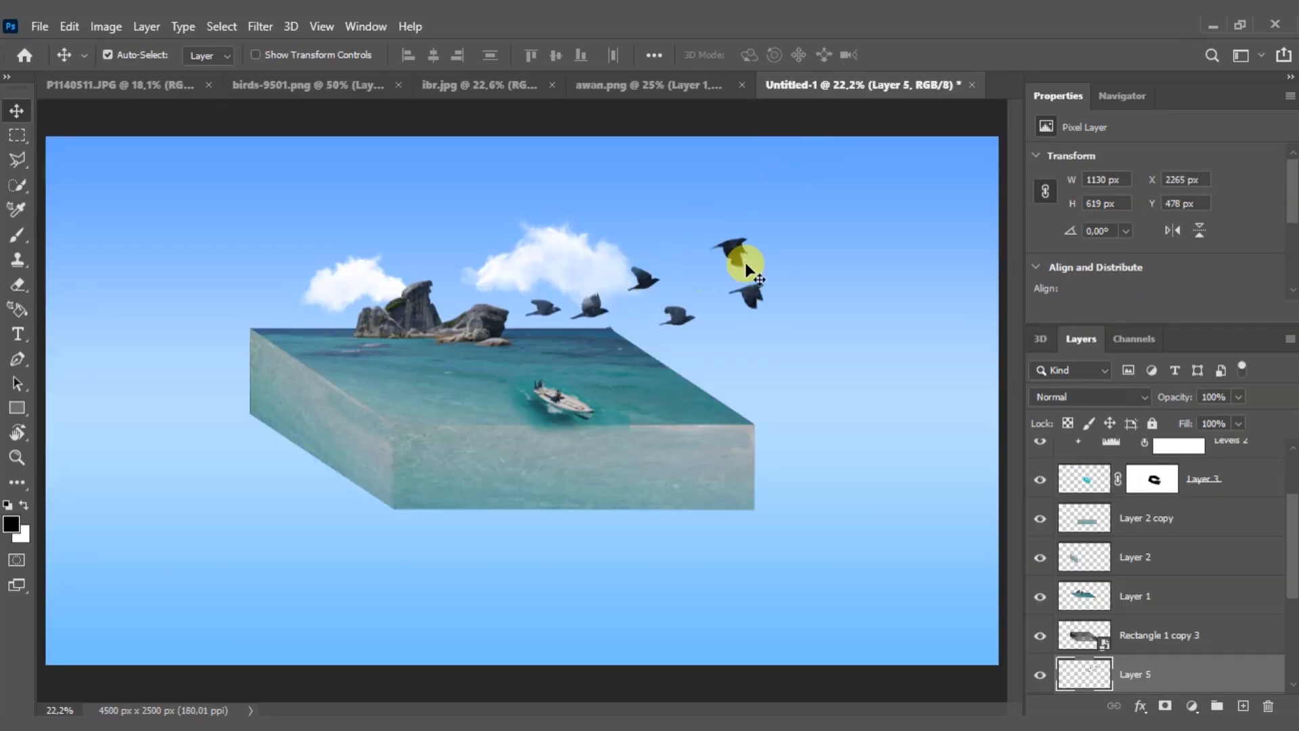
left_click_drag(1143, 674, 1168, 447)
left_click_drag(663, 272, 690, 292)
key("ctrl+t")
left_click_drag(689, 250, 689, 319)
left_click_drag(683, 358, 645, 296)
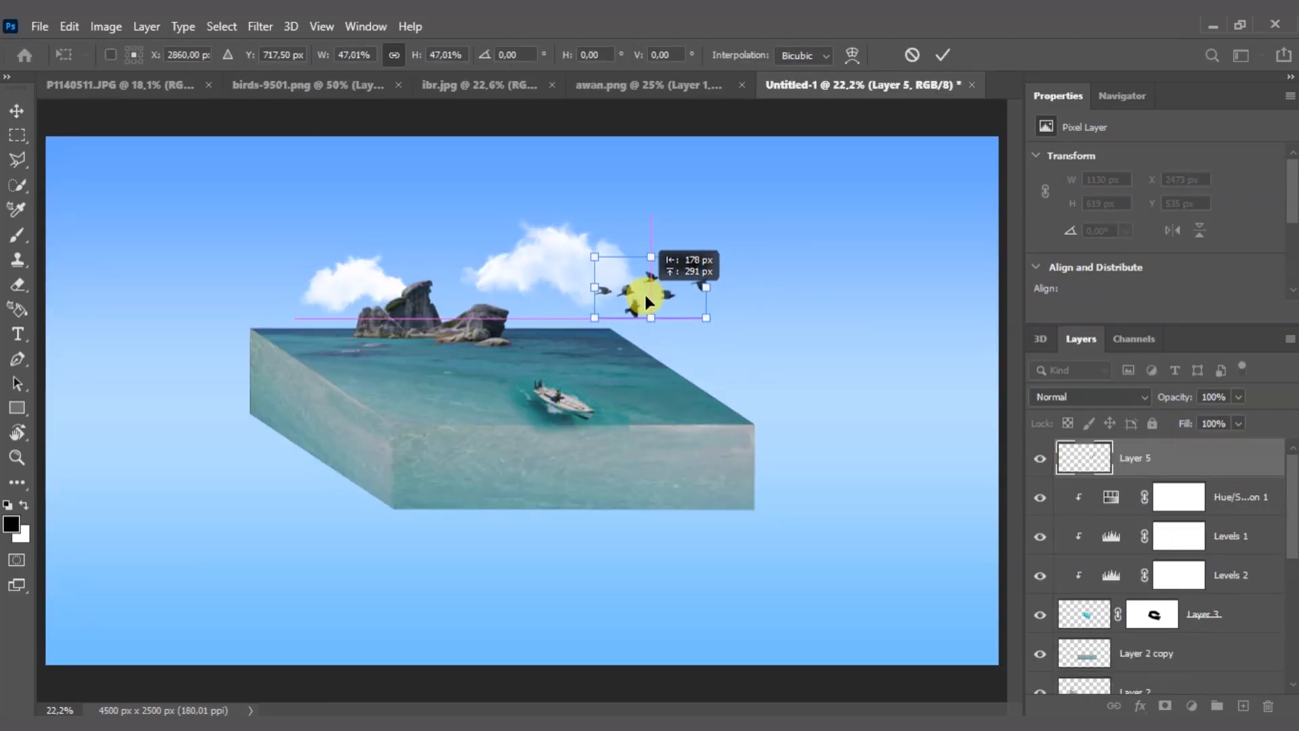
left_click(946, 54)
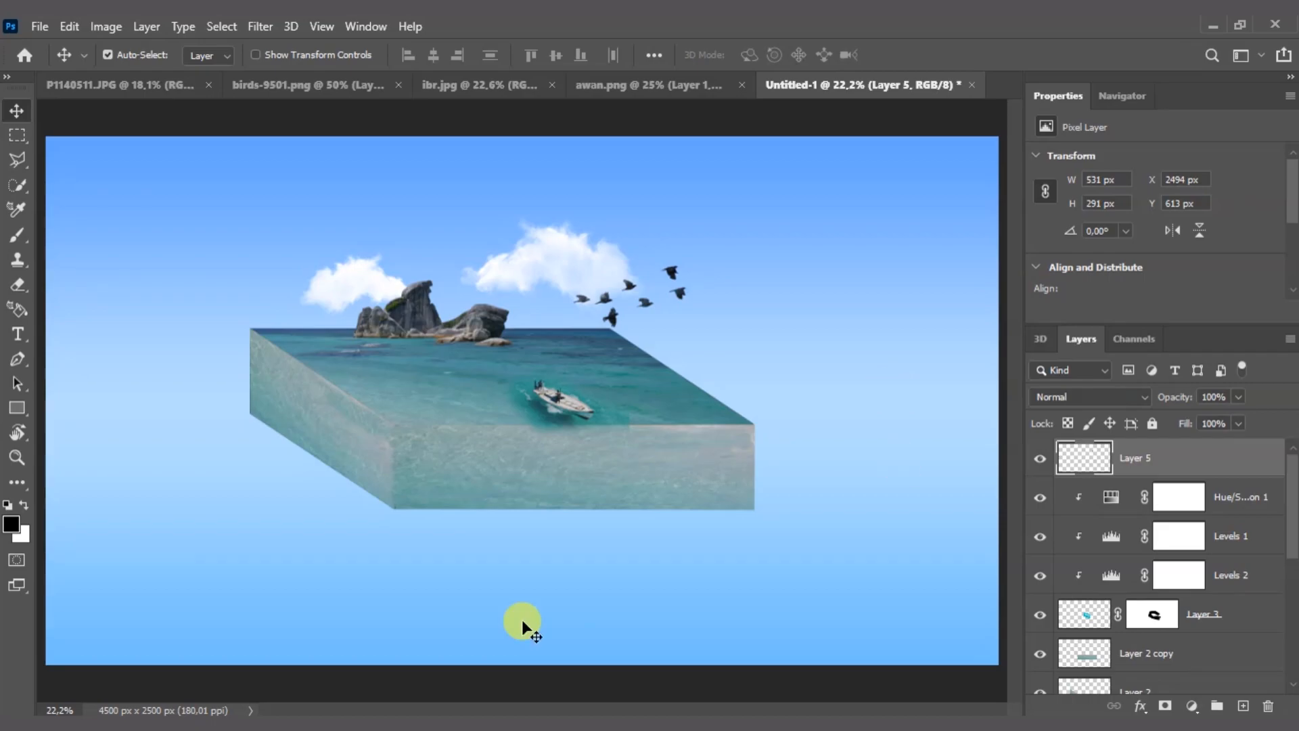
Clip a Levels adjustment to the box's front face layer and lower its white output level
left_click(1103, 656)
left_click(1192, 706)
left_click(1199, 446)
scroll(1247, 267, "down", 2)
mouse_move(1275, 267)
left_mouse_down()
mouse_move(1236, 275)
mouse_move(1297, 267)
left_mouse_up()
Clip a Levels adjustment to the box's left face layer with its white output level set to 221
left_click(348, 435)
left_click(1192, 705)
left_click(1211, 441)
left_click_drag(1274, 242, 1246, 246)
key("z")
mouse_move(627, 420)
left_mouse_down()
mouse_move(744, 444)
mouse_move(640, 433)
left_mouse_up()
key("ctrl+0")
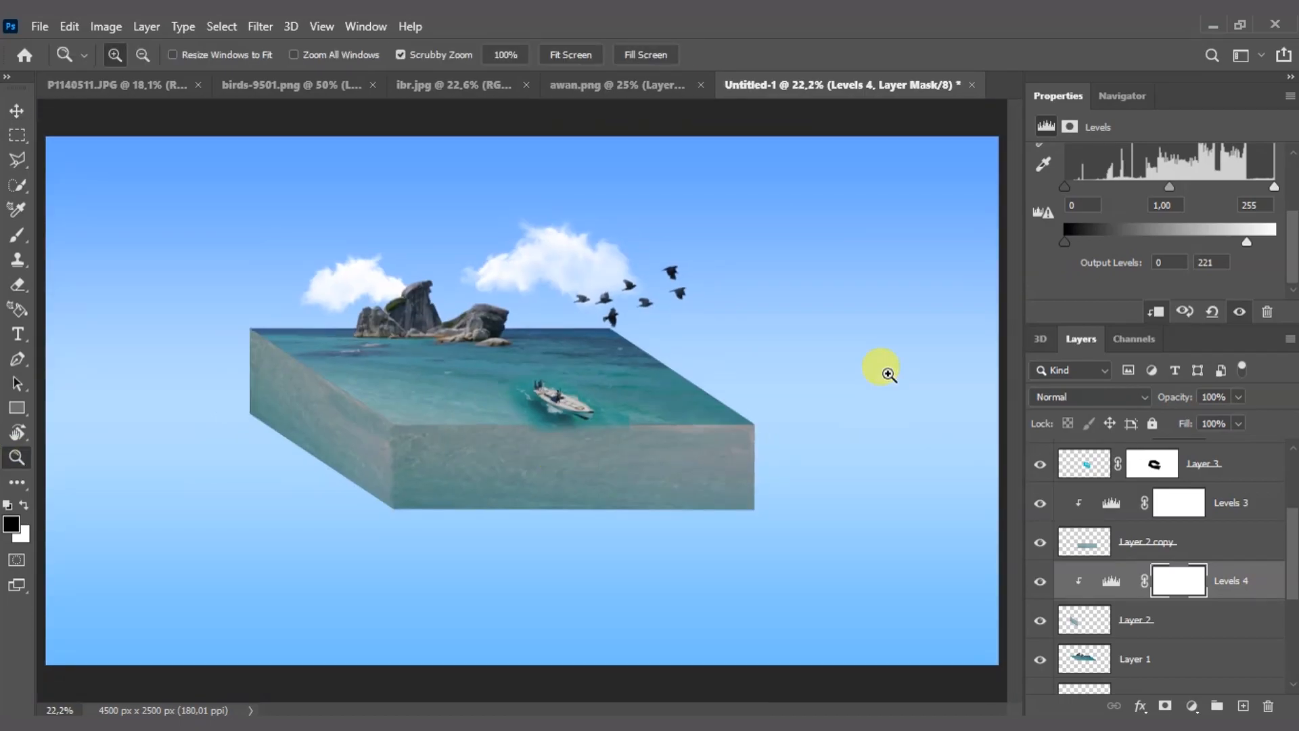
Distort the box's left face so its lower front corner lines up with the front face
left_click(388, 381)
key("ctrl+t")
right_click(395, 388)
left_click(433, 124)
left_click_drag(339, 475, 391, 486)
left_click(942, 55)
Distort the left face again, aligning its outer upper and lower corners with the edge of the box
key("ctrl+t")
right_click(272, 341)
left_click(317, 431)
left_click_drag(424, 274, 424, 410)
left_click_drag(385, 213, 386, 203)
left_click_drag(278, 337, 423, 369)
left_click_drag(185, 653, 184, 658)
left_click_drag(186, 247, 186, 243)
left_click_drag(180, 661, 180, 662)
left_click(943, 55)
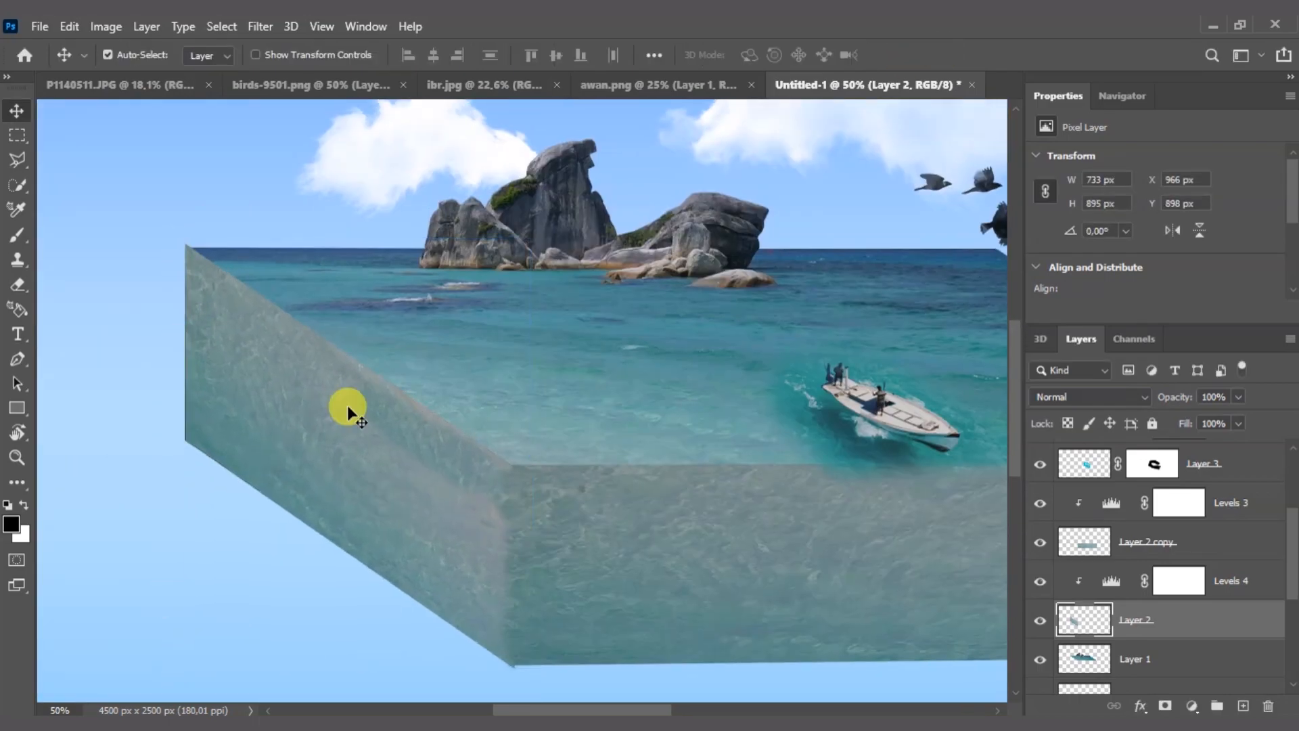
Stretch the left face slightly beyond the box's edges with Free Transform and set its opacity to 75%
key("z")
left_click_drag(114, 410, 209, 413)
key("ctrl+t")
left_click(946, 53)
key("ctrl+0")
left_click_drag(248, 342, 378, 410)
left_click(1238, 397)
left_click_drag(1243, 421, 1218, 426)
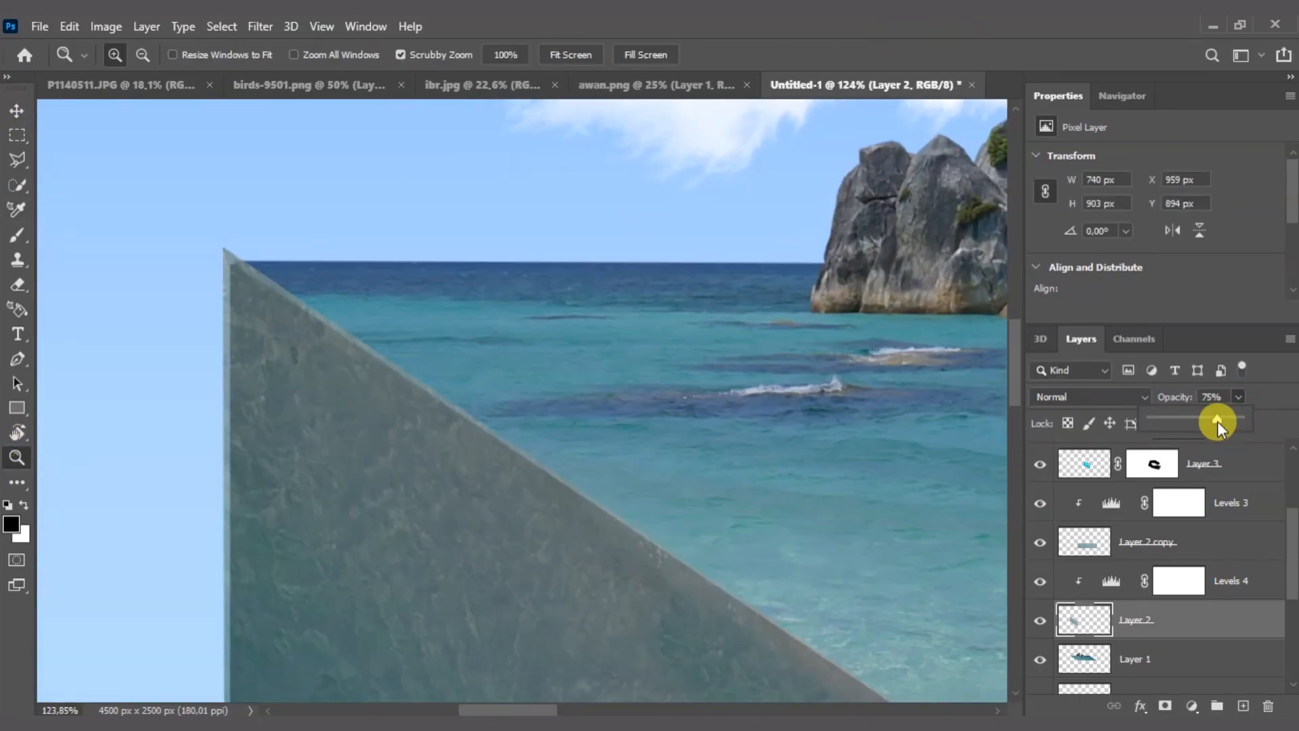
Outline the overhang at the left face's upper corner with the Polygonal Lasso tool
left_click_drag(224, 297, 304, 298)
key("l")
double_click(266, 212)
left_click(597, 323)
left_click(464, 201)
left_click(264, 201)
Trace the left face's outer and lower edges down to the bottom front corner with the Polygonal Lasso and trim the excess
mouse_move(322, 444)
left_mouse_down()
mouse_move(310, 145)
mouse_move(321, 129)
left_mouse_up()
left_click(316, 397)
left_click_drag(678, 518, 372, 288)
left_click_drag(684, 521, 372, 291)
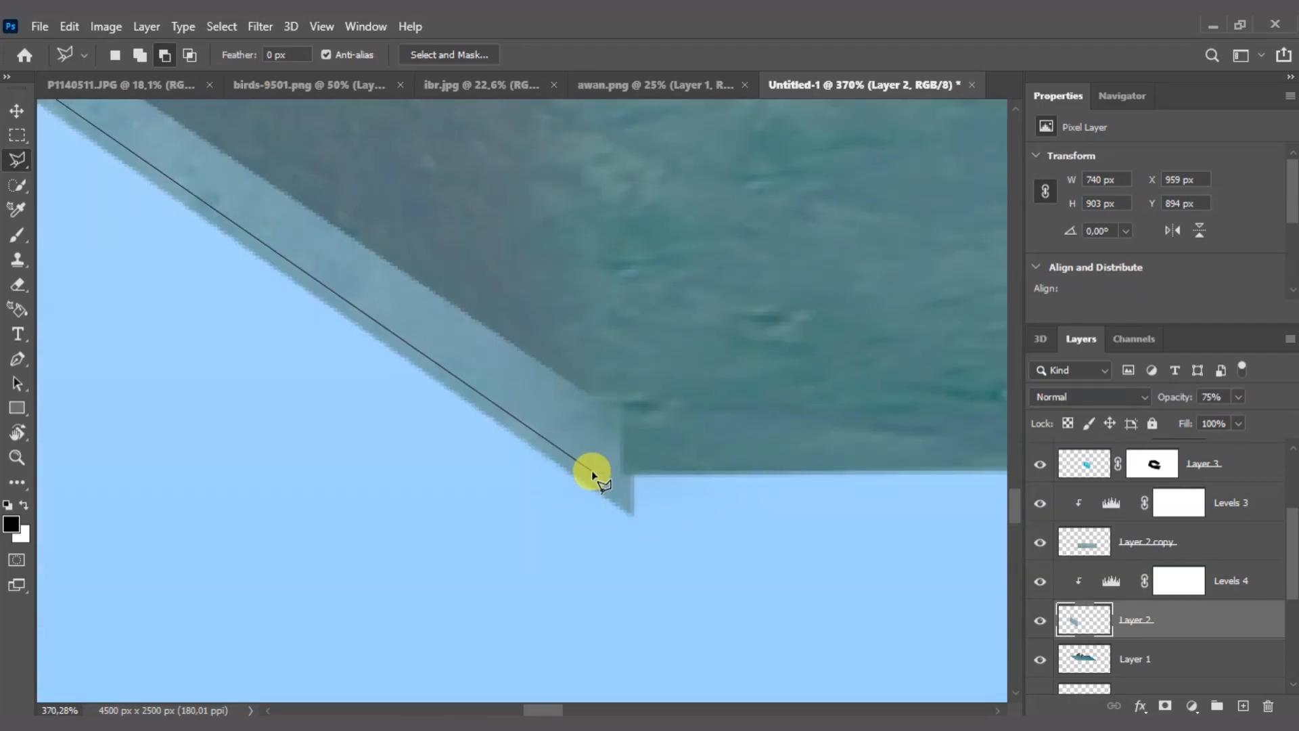
left_click(619, 472)
left_click(656, 475)
left_click(656, 535)
left_click_drag(270, 324, 586, 510)
left_click(157, 331)
left_click_drag(392, 273, 393, 602)
left_click(416, 273)
left_click(665, 312)
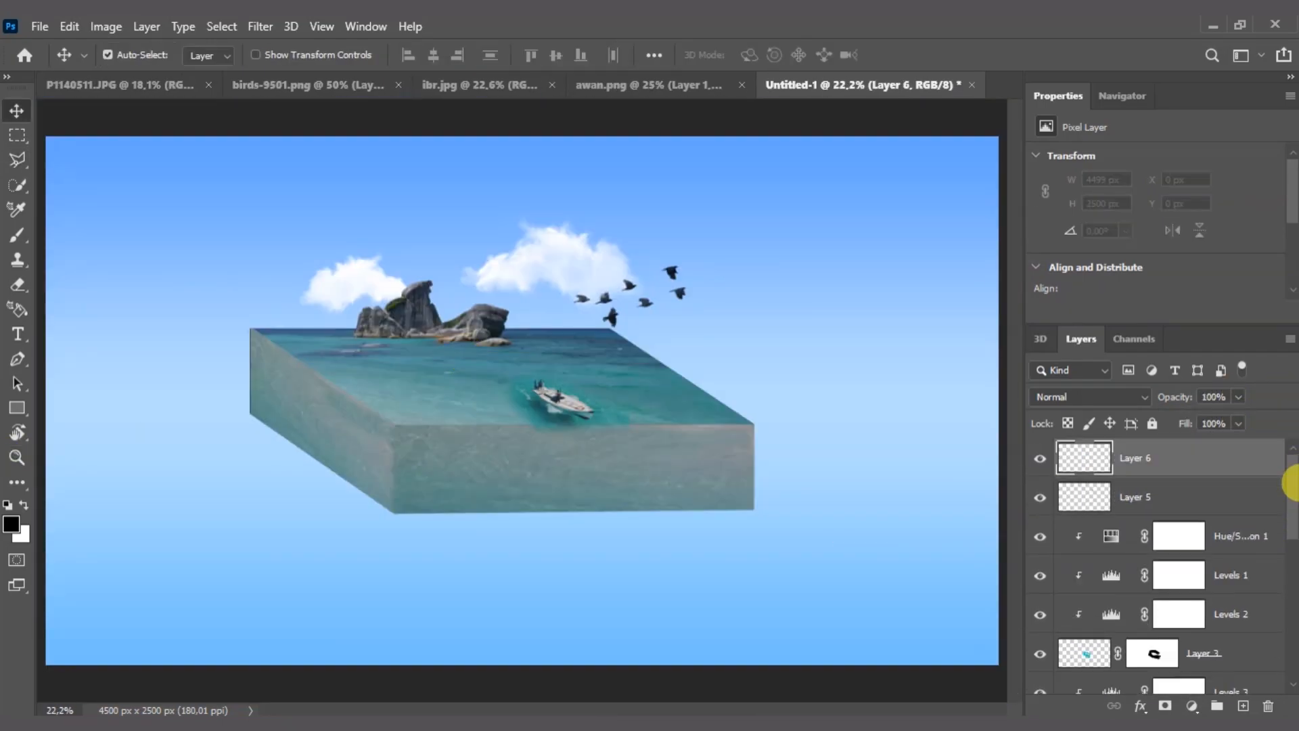
Add a new empty layer directly above the Gradient Fill 1 layer for the box's shadow
left_click_drag(1294, 477, 1294, 642)
left_click(1215, 636)
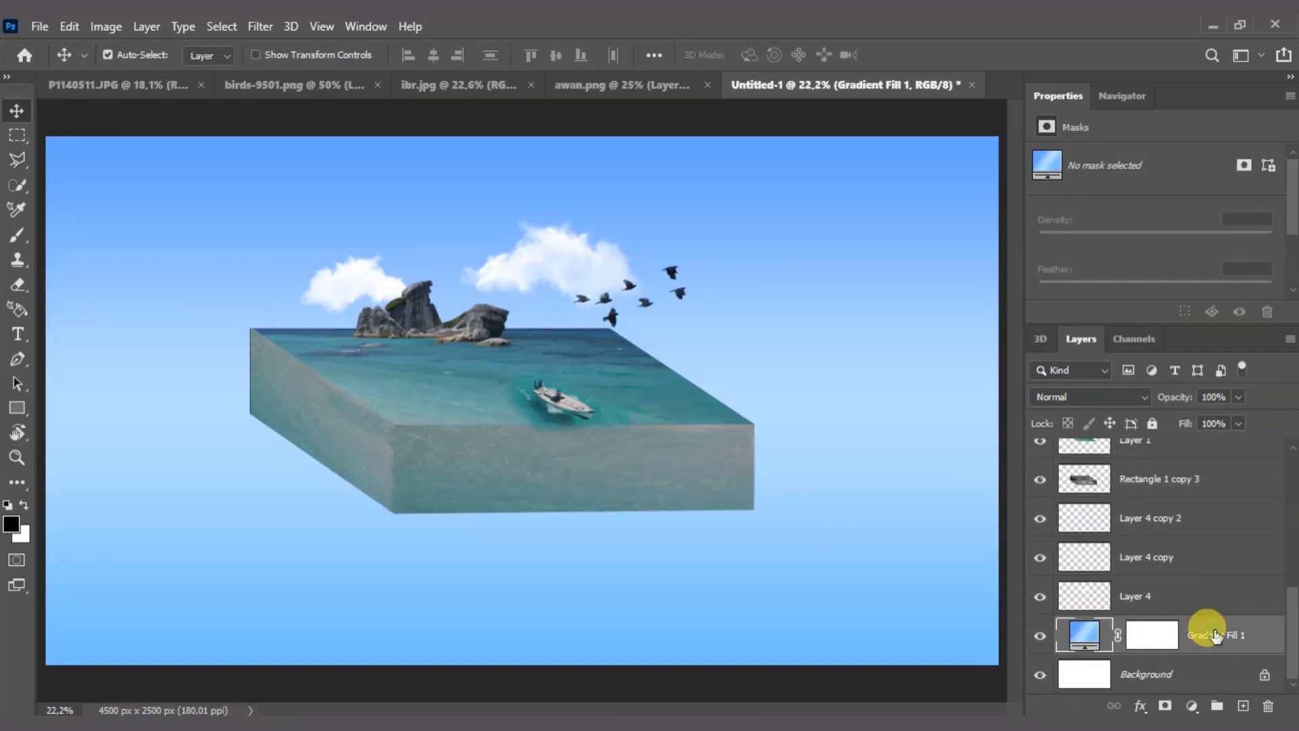
left_click(1252, 706)
Try painting a black shadow with an 1811 px Soft Round brush and positioning it beneath the box
left_click(24, 245)
left_click(102, 238)
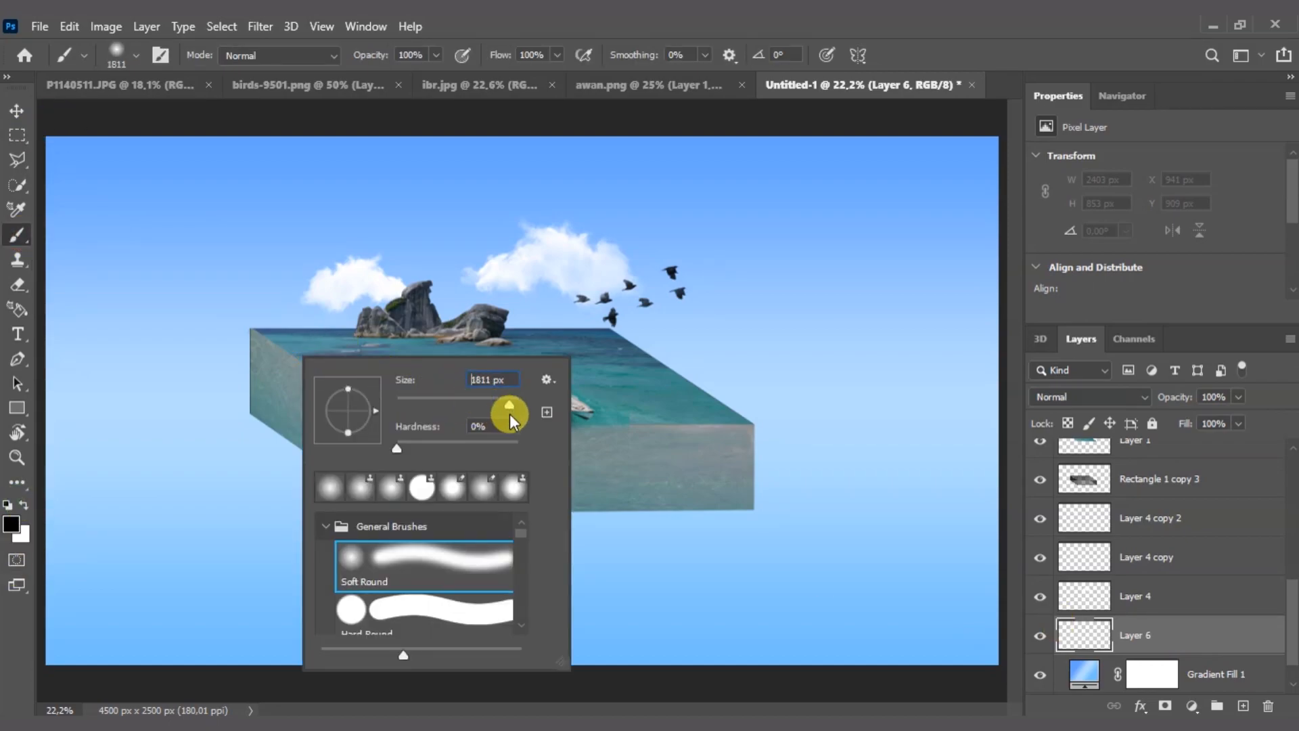
key("Return")
left_click_drag(359, 307, 393, 384)
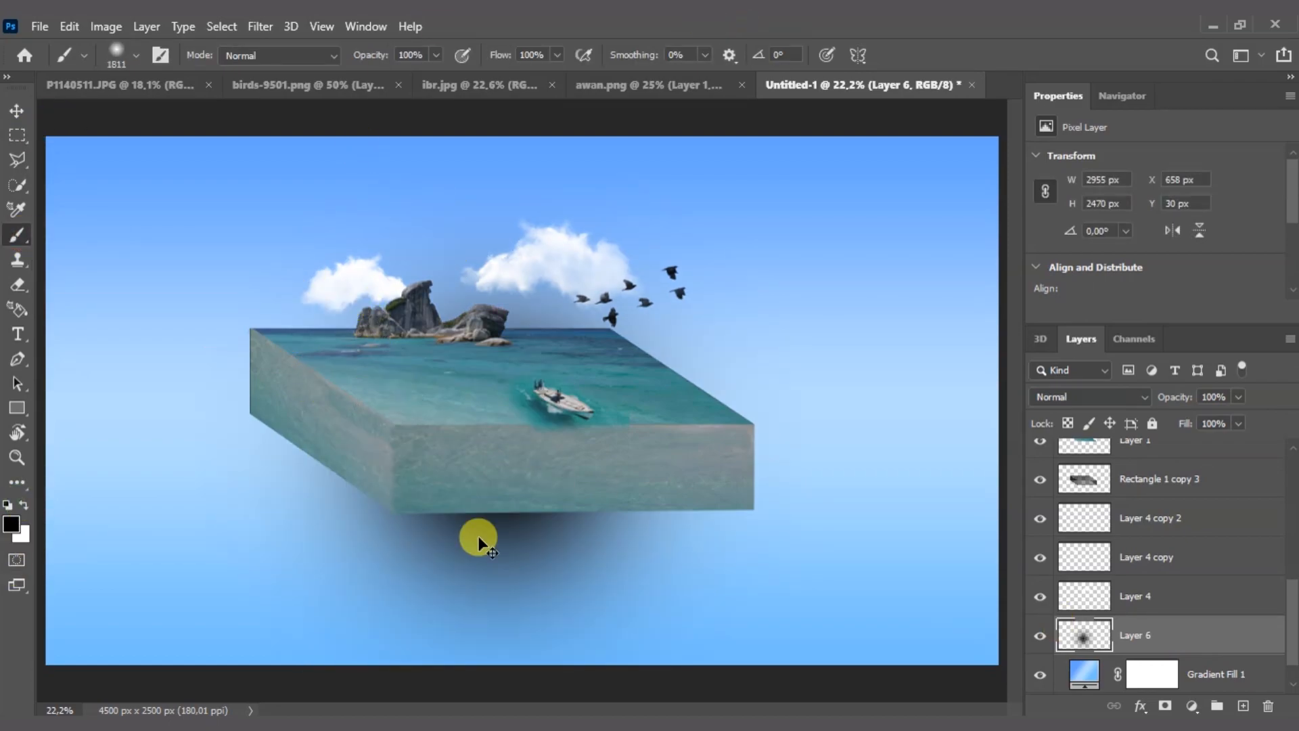
key("ctrl+z")
key("ctrl+shift+z")
left_click(16, 110)
mouse_move(434, 596)
left_mouse_down()
mouse_move(342, 540)
mouse_move(502, 530)
mouse_move(479, 516)
left_mouse_up()
Try enlarging the shadow to about 135% and distorting it to follow the box, and undo back to the empty layer
key("ctrl+t")
left_click_drag(261, 354, 73, 360)
left_click_drag(702, 342, 915, 409)
left_click_drag(575, 375, 585, 388)
right_click(815, 376)
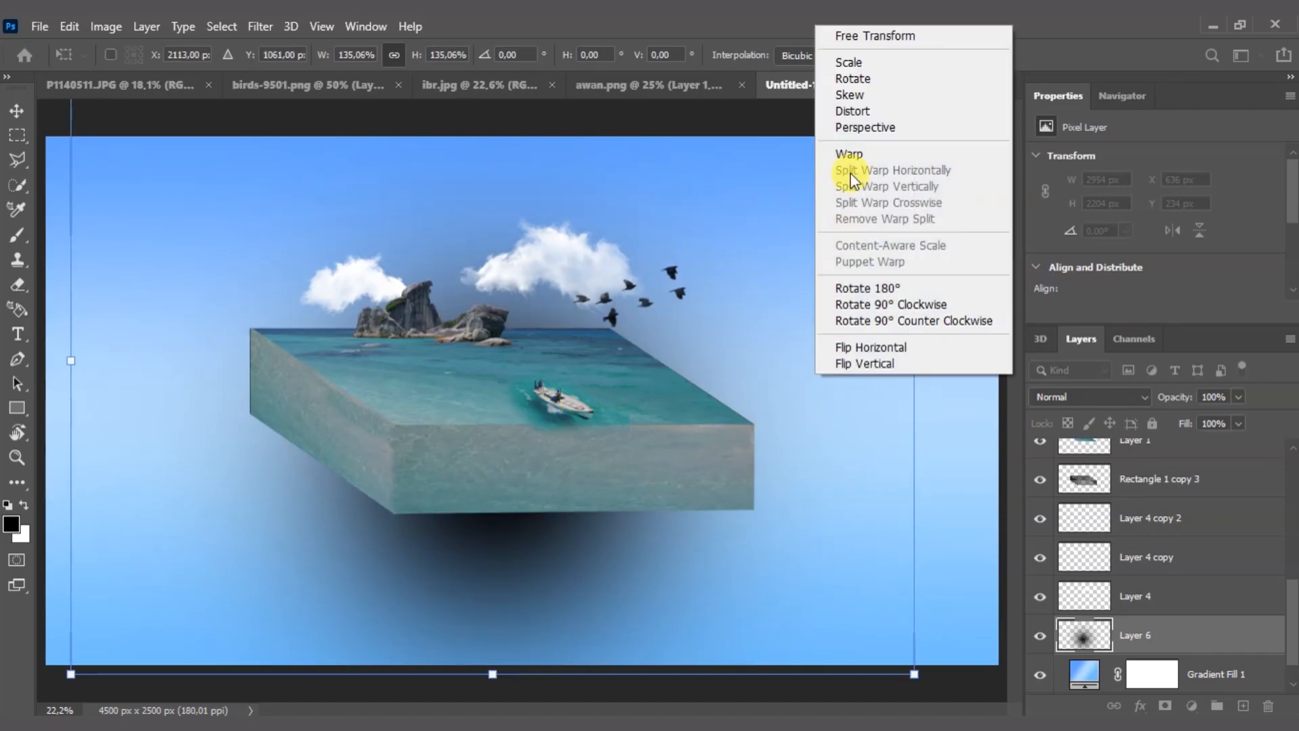
left_click(861, 113)
left_click_drag(71, 360, 447, 440)
left_click(914, 54)
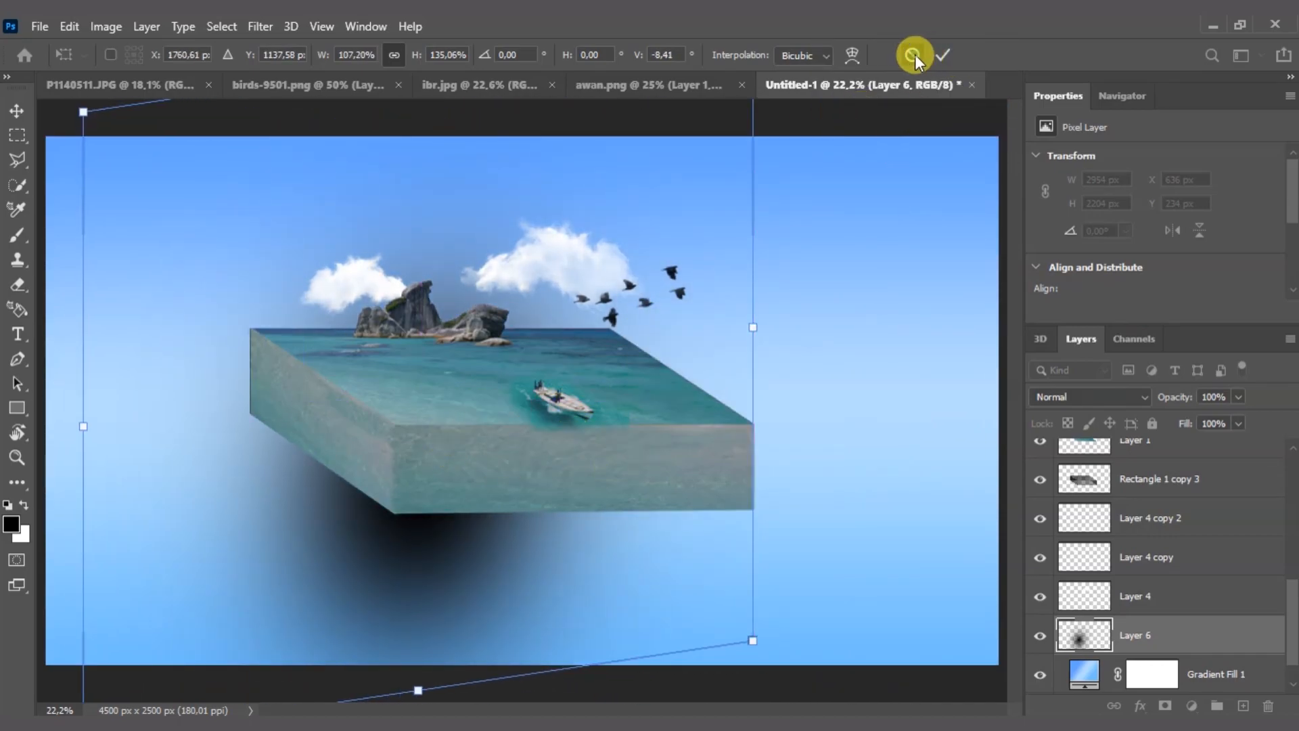
key("ctrl+z")
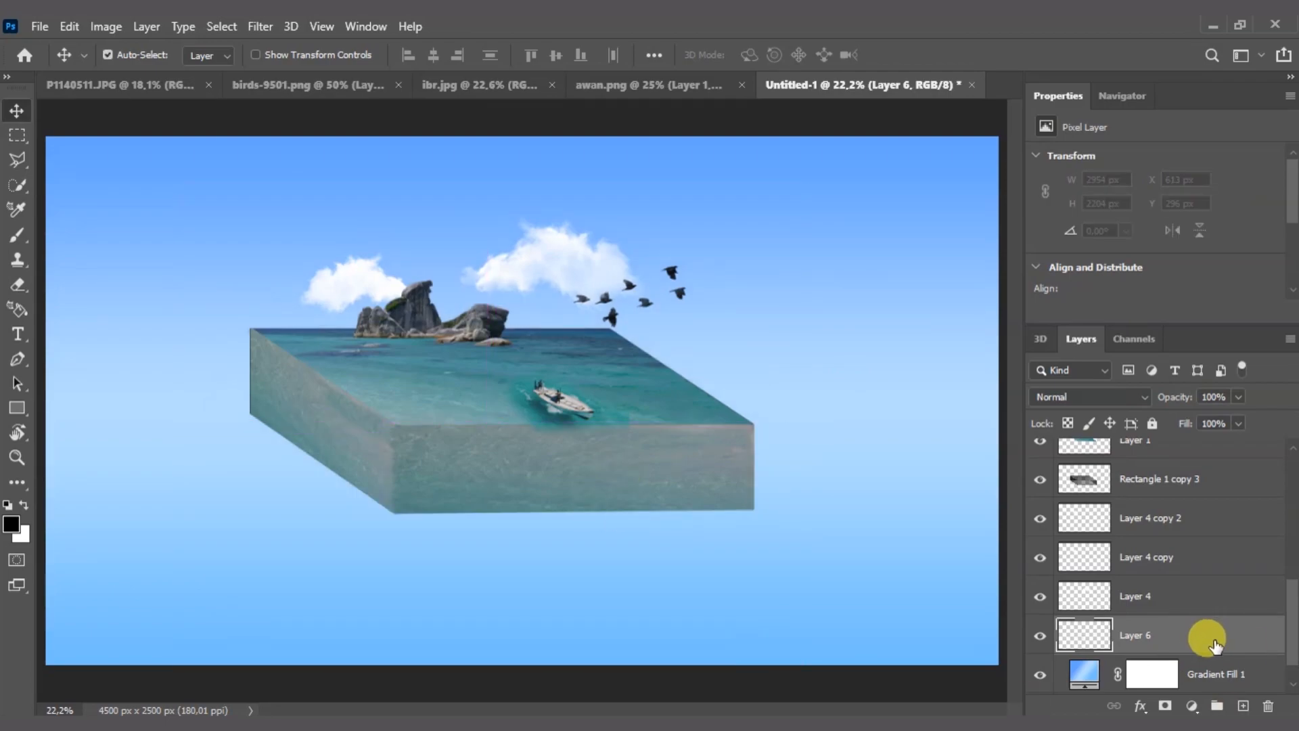
Paint a black shadow along the box's lower left and front edges with a 511 px Soft Round brush and shift it into place
left_click(17, 234)
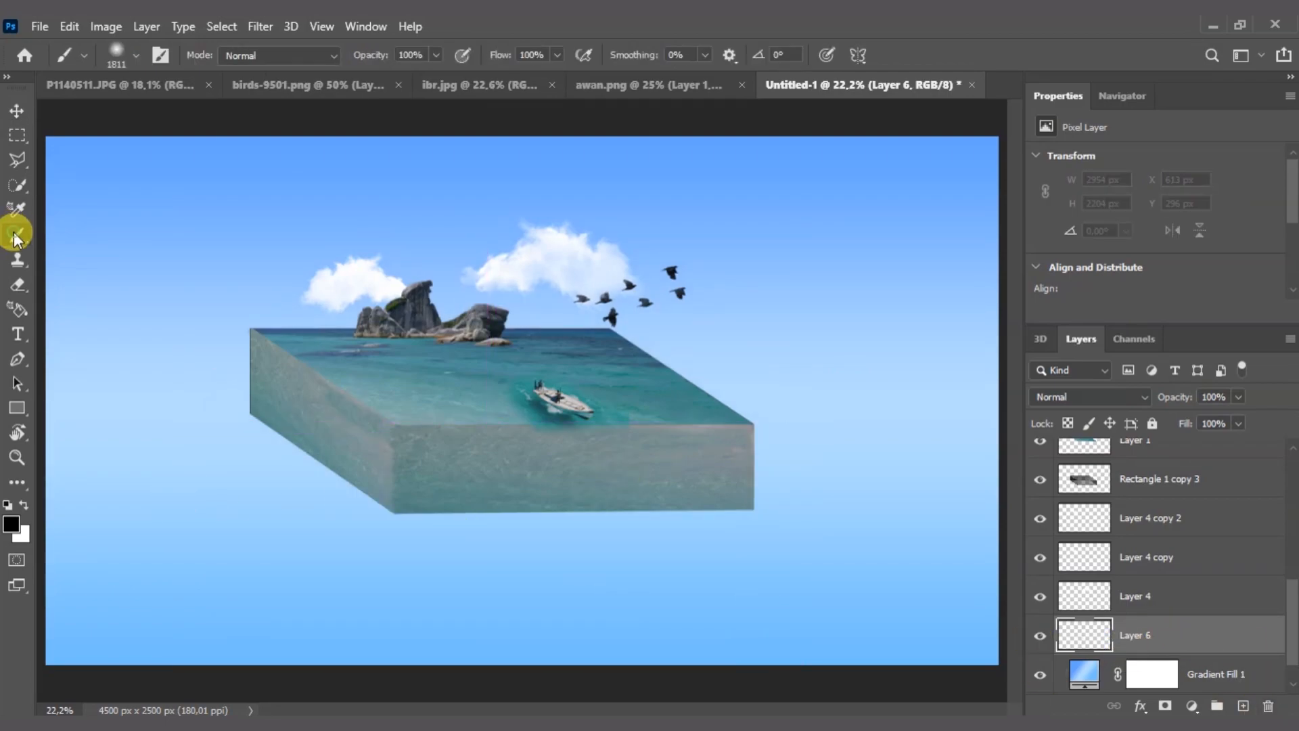
right_click(174, 380)
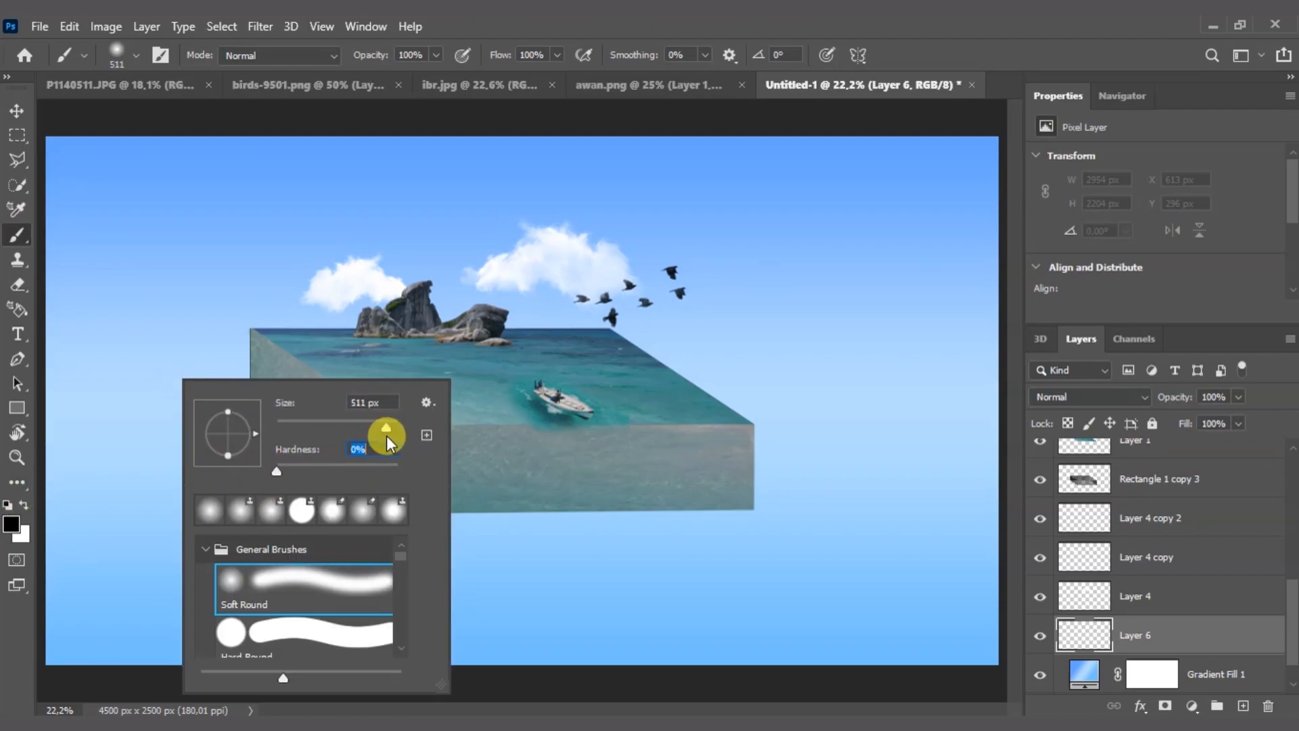
key("Return")
mouse_move(229, 380)
left_mouse_down()
mouse_move(398, 485)
mouse_move(687, 479)
left_mouse_up()
key("v")
mouse_move(677, 533)
left_mouse_down()
mouse_move(688, 568)
mouse_move(688, 538)
mouse_move(704, 542)
left_mouse_up()
Add a layer mask to the shadow layer and lower the layer's opacity to 55%
left_click(1164, 706)
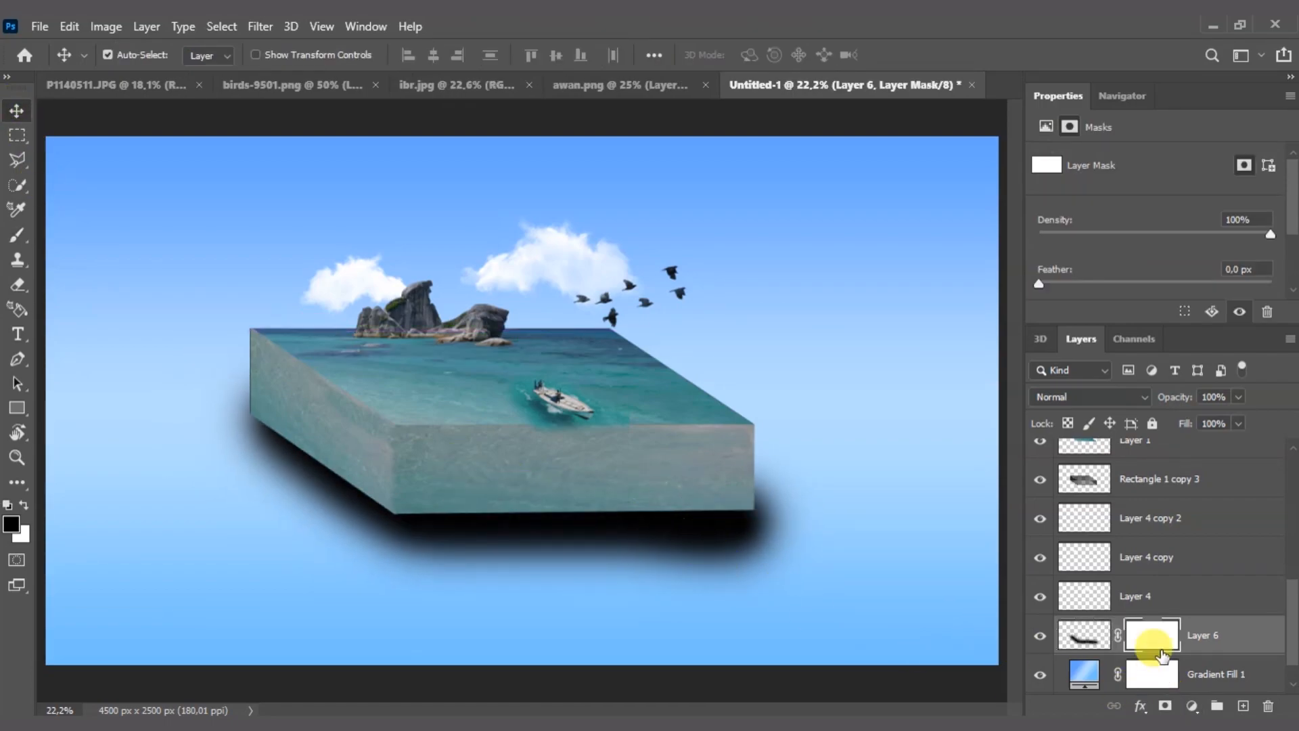
left_click_drag(1243, 398, 1199, 429)
Paint black on the shadow's layer mask along its outer edge, undoing the first attempts, to leave a thin, soft shadow
mouse_move(638, 538)
left_mouse_down()
mouse_move(787, 556)
mouse_move(455, 551)
left_mouse_up()
left_click(17, 234)
key("ctrl+z")
key("ctrl+z")
mouse_move(765, 521)
left_mouse_down()
mouse_move(754, 453)
mouse_move(760, 564)
mouse_move(571, 579)
mouse_move(786, 579)
mouse_move(166, 439)
left_mouse_up()
mouse_move(214, 483)
left_mouse_down()
mouse_move(356, 581)
mouse_move(810, 561)
left_mouse_up()
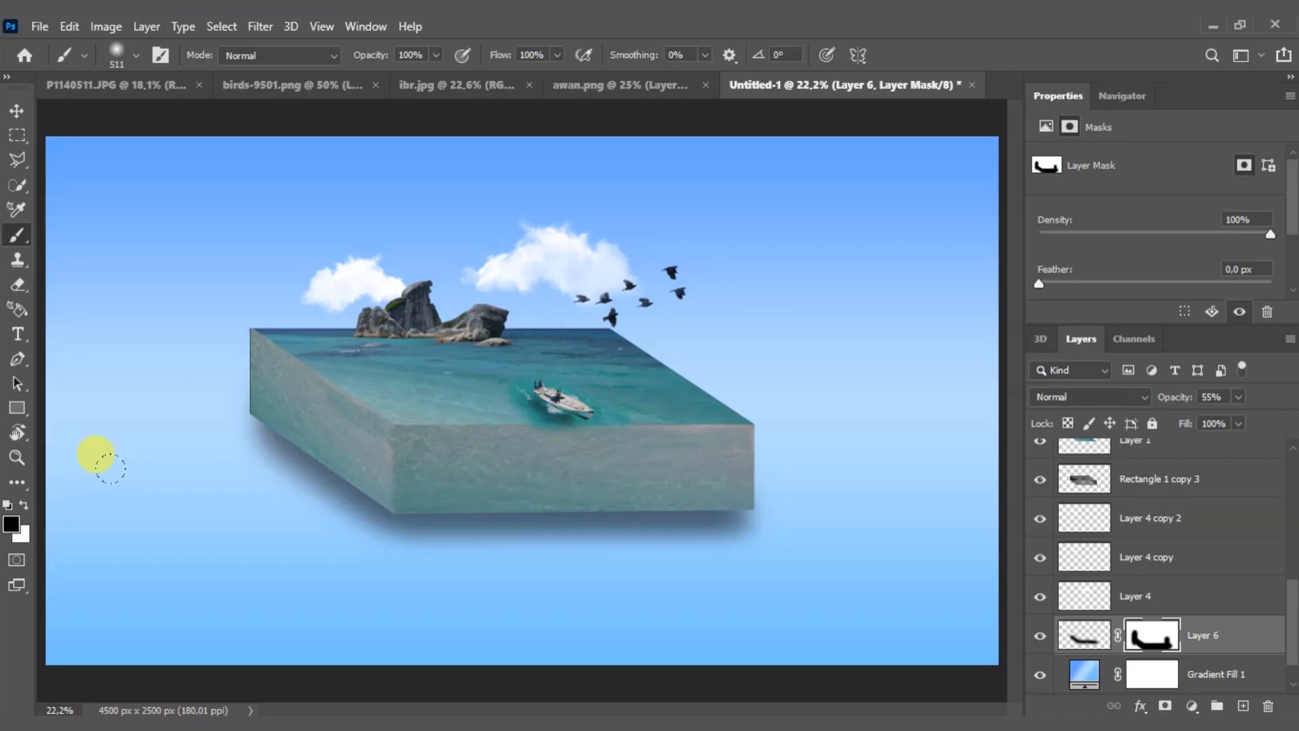
left_click(13, 108)
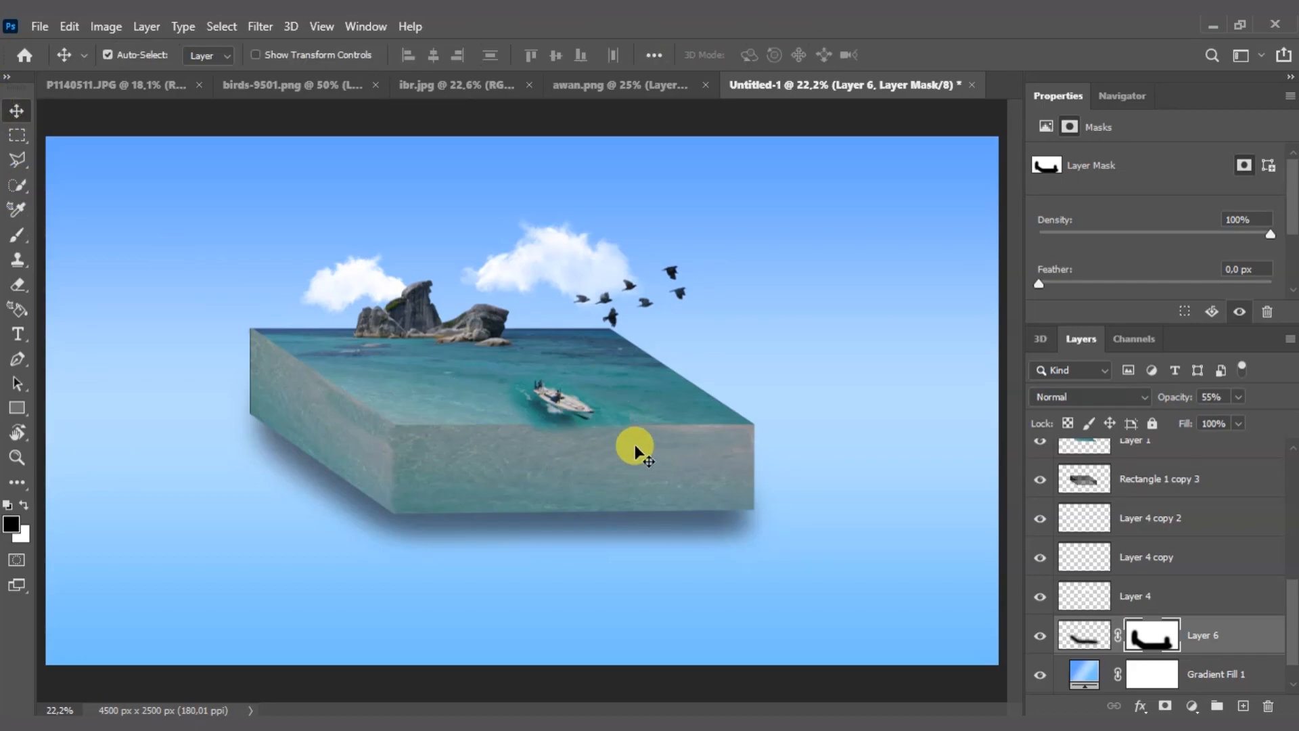